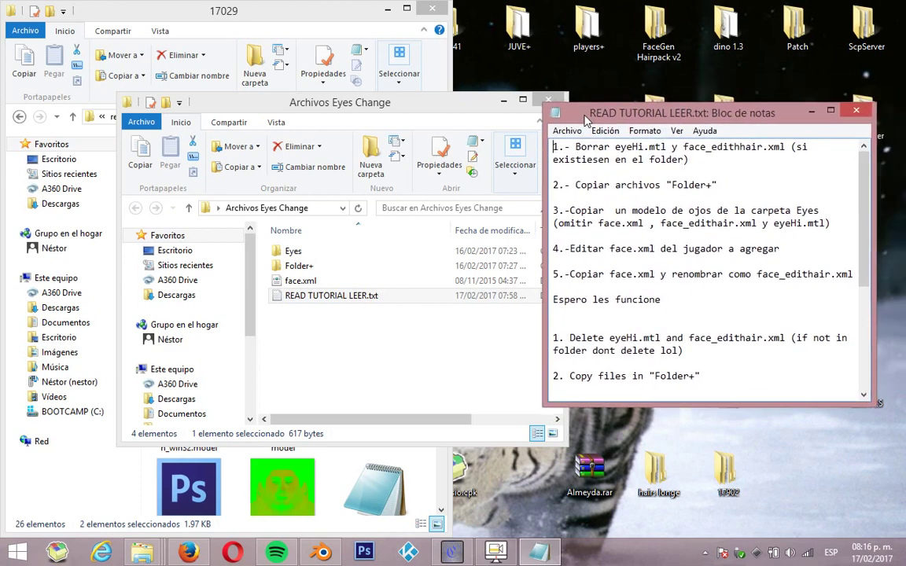
Close the Archivos Eyes Change window and delete eyeHi.mtl and face_edithair.xml from the 17029 folder
{"action": "left_click_drag", "start_coordinate": [451, 110], "coordinate": [416, 134]}
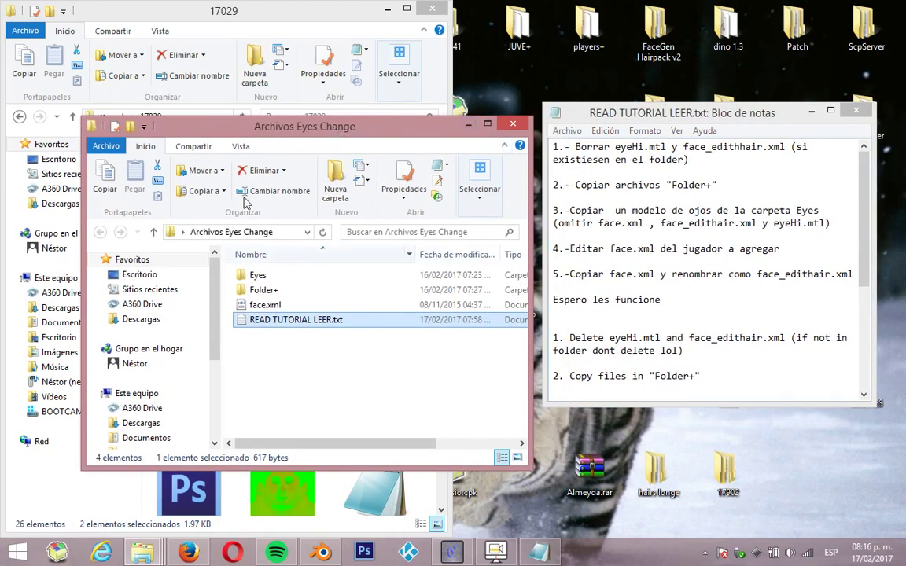
{"action": "key", "text": "alt+F4"}
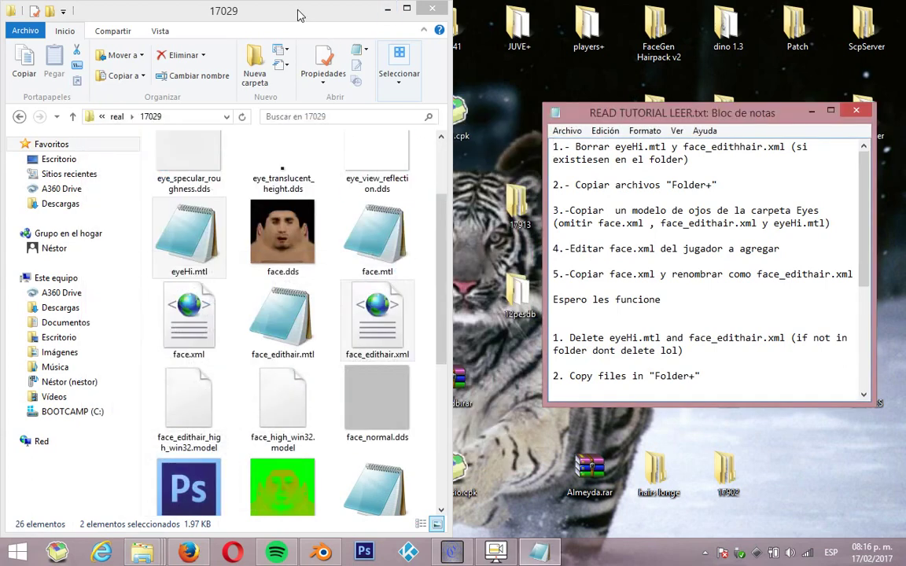
{"action": "left_click_drag", "start_coordinate": [439, 244], "coordinate": [439, 173]}
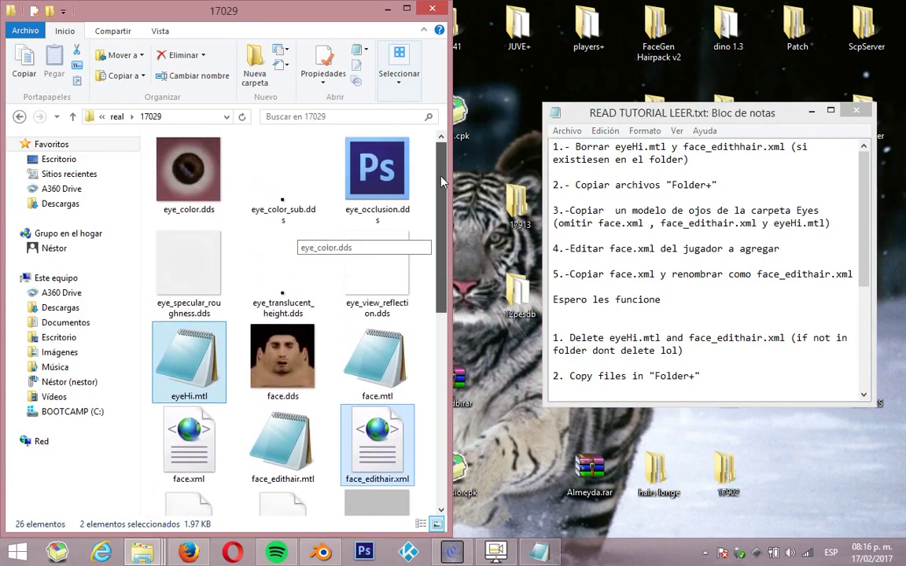
{"action": "left_click", "coordinate": [433, 358]}
{"action": "left_click_drag", "start_coordinate": [439, 287], "coordinate": [439, 312]}
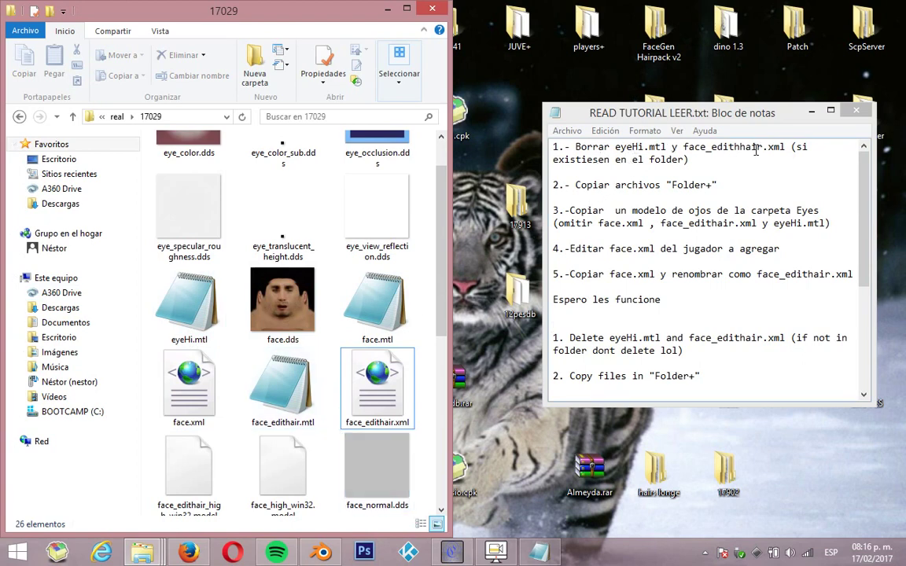
{"action": "left_click", "coordinate": [379, 386]}
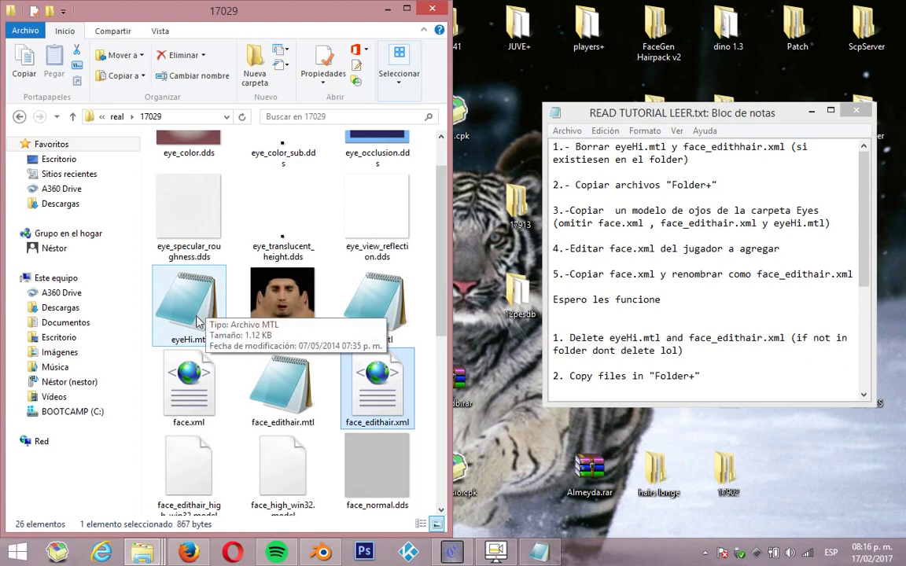
{"action": "left_click", "coordinate": [157, 323], "text": "ctrl"}
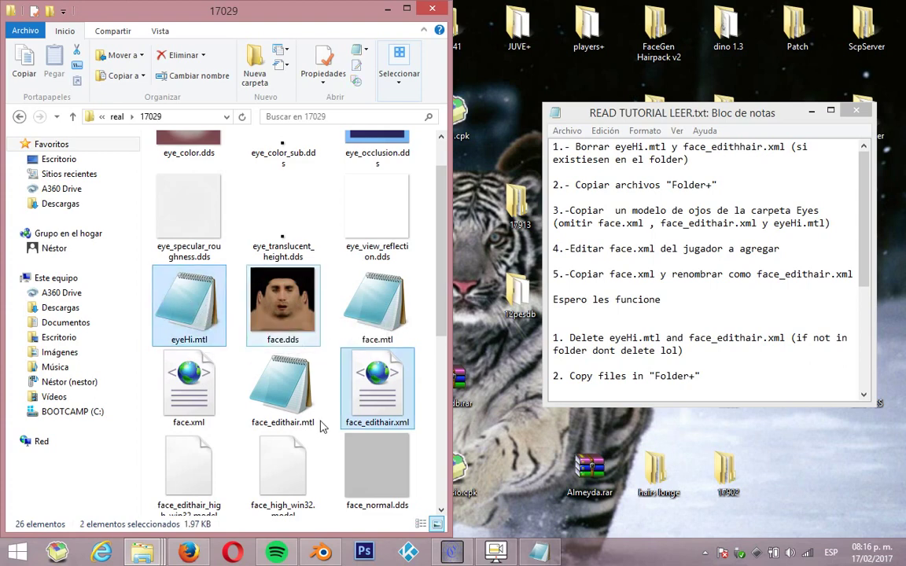
{"action": "right_click", "coordinate": [346, 363]}
{"action": "left_click", "coordinate": [404, 344]}
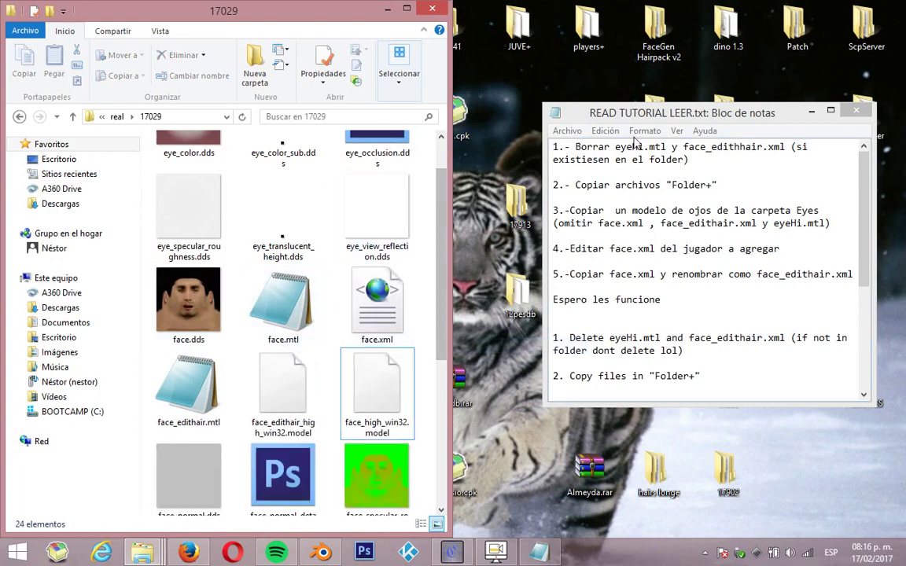
Move the tutorial notes aside and open Folder+ from Archivos Eyes Change next to the 17029 folder
{"action": "left_click_drag", "start_coordinate": [624, 117], "coordinate": [663, 151]}
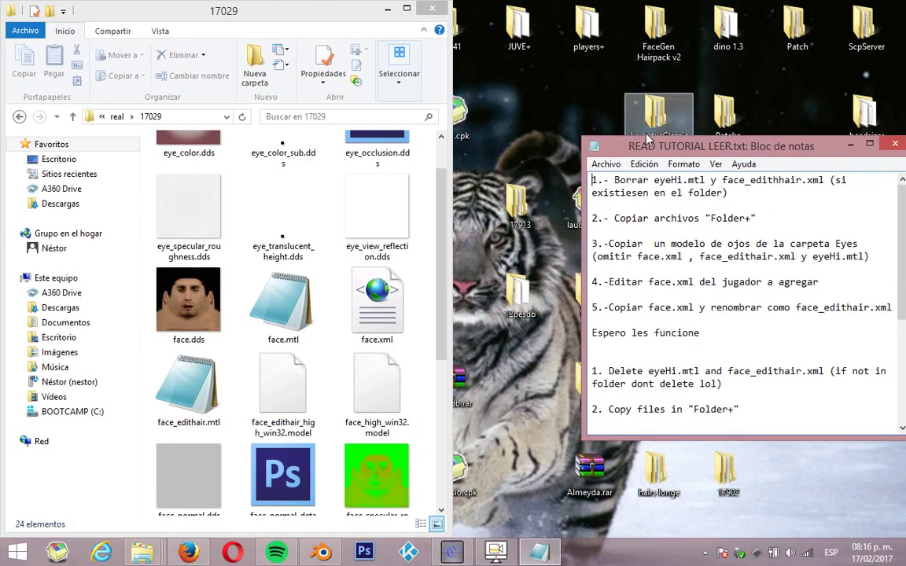
{"action": "left_click_drag", "start_coordinate": [638, 153], "coordinate": [741, 180]}
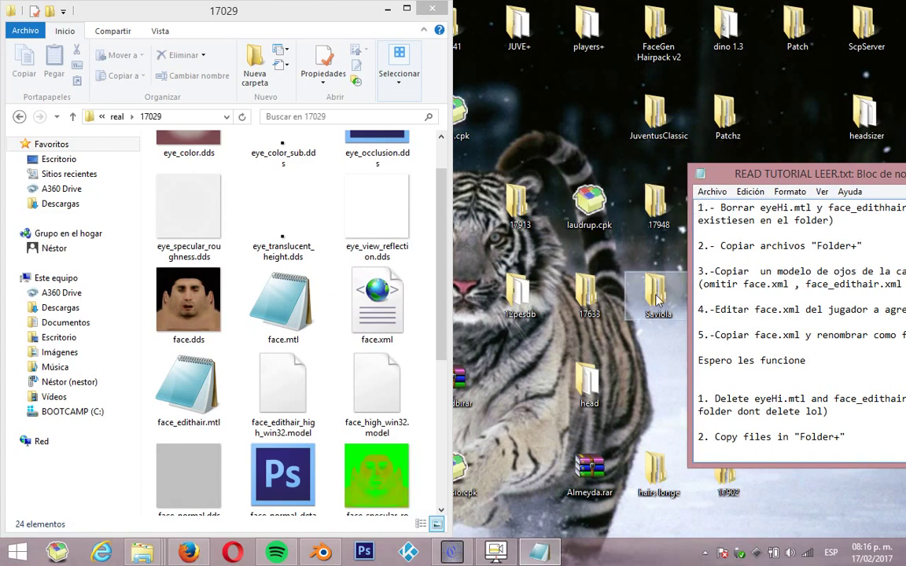
{"action": "left_click_drag", "start_coordinate": [731, 181], "coordinate": [726, 394]}
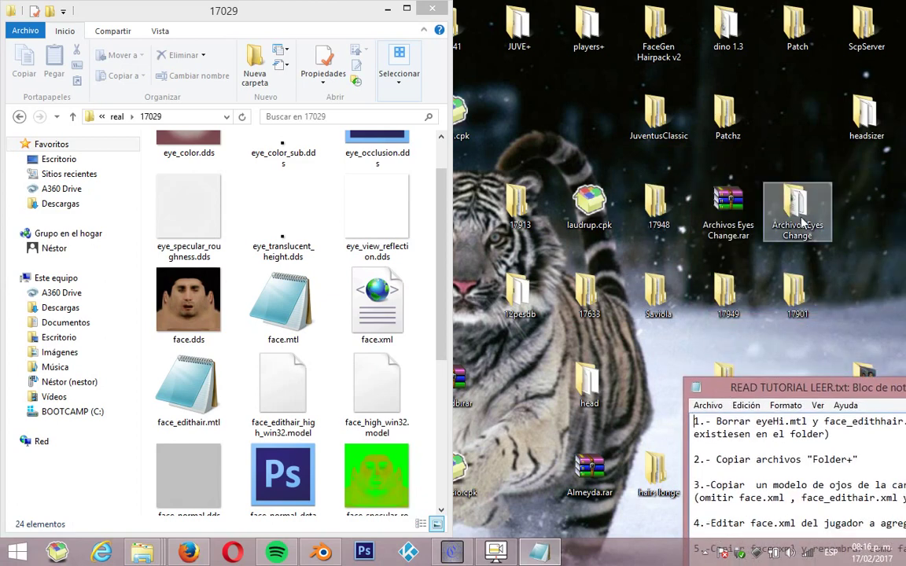
{"action": "double_click", "coordinate": [803, 206]}
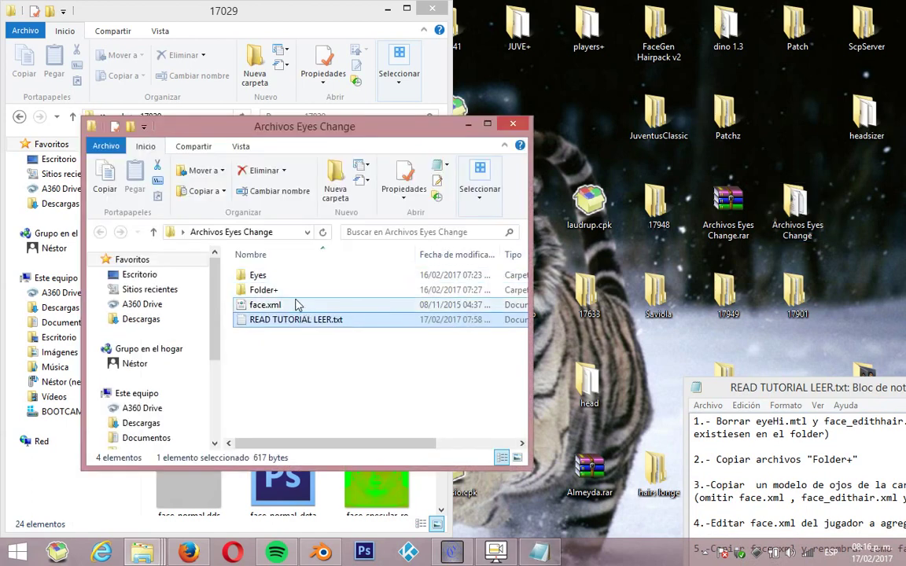
{"action": "left_click", "coordinate": [382, 292]}
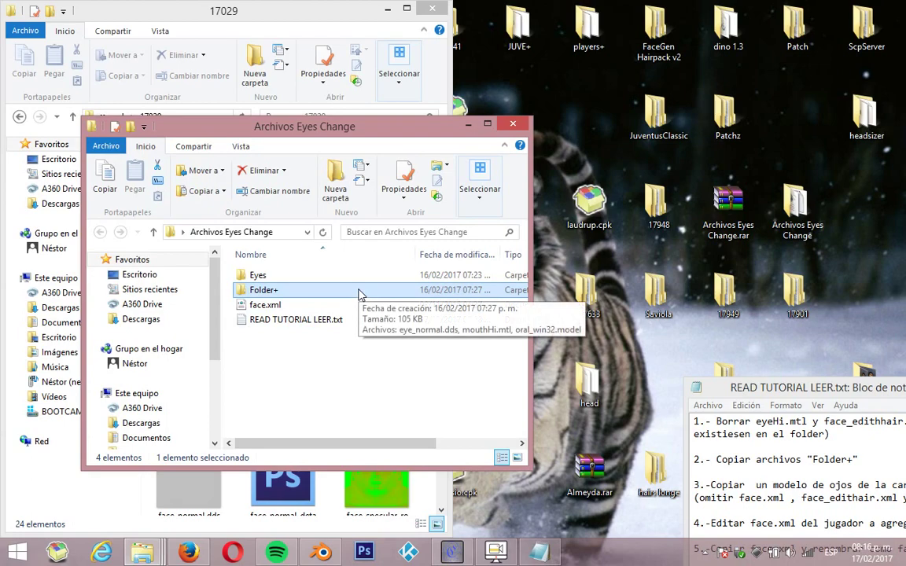
{"action": "double_click", "coordinate": [359, 294]}
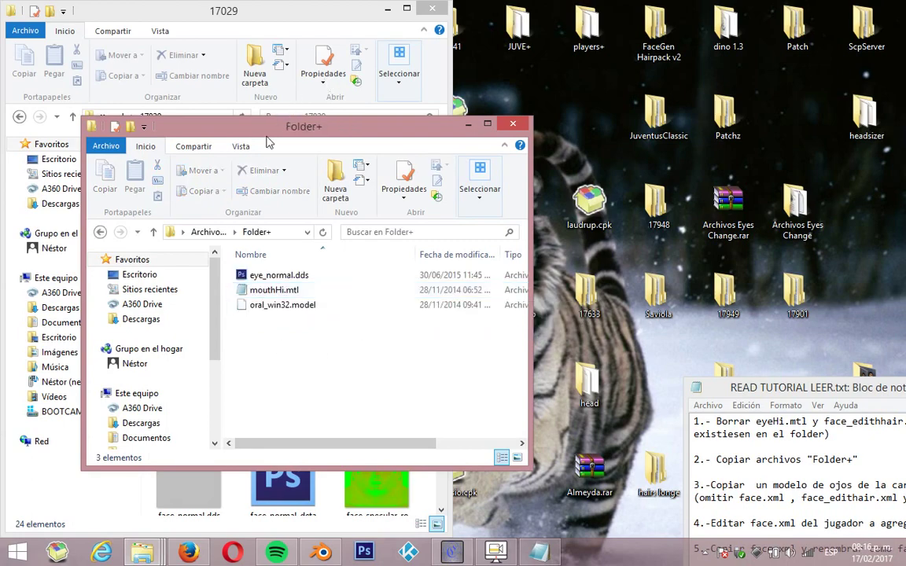
{"action": "left_click_drag", "start_coordinate": [260, 127], "coordinate": [580, 110]}
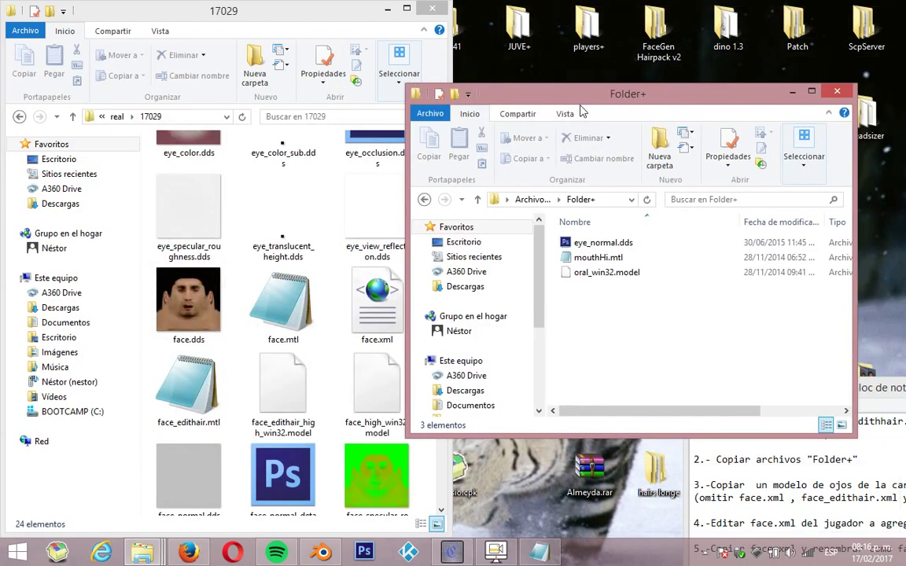
Copy eye_normal.dds, mouthHi.mtl and oral_win32.model from Folder+ into 17029, replacing the existing files, and close Folder+
{"action": "left_click_drag", "start_coordinate": [554, 323], "coordinate": [613, 216]}
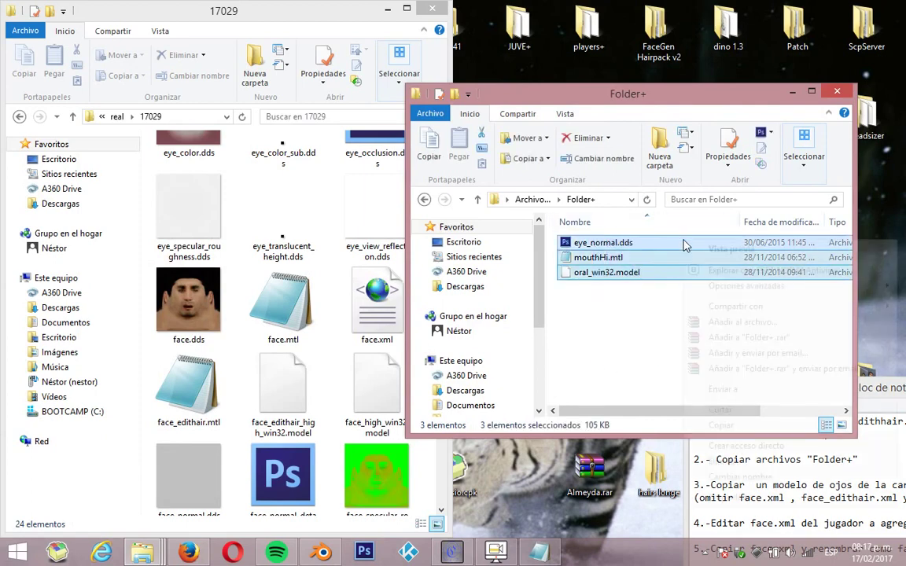
{"action": "right_click", "coordinate": [683, 242]}
{"action": "left_click", "coordinate": [723, 424]}
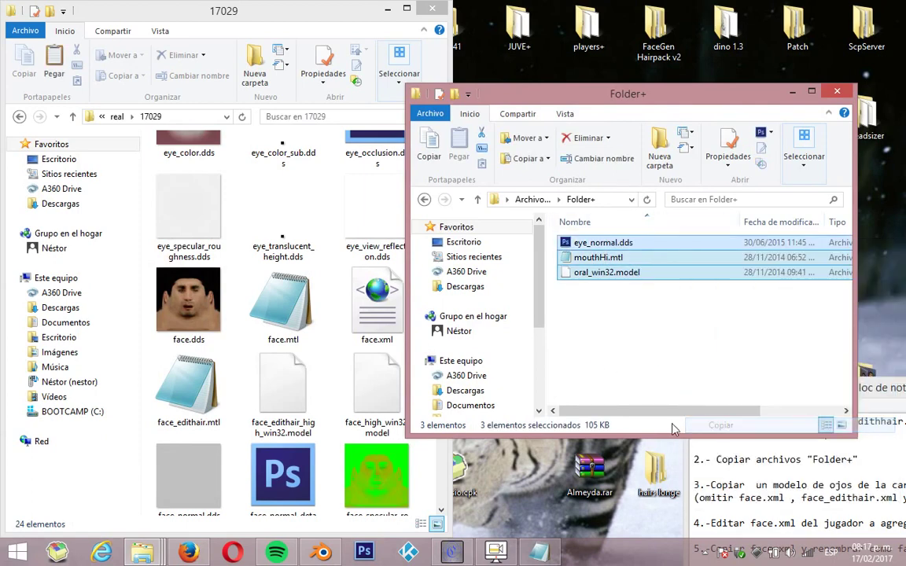
{"action": "right_click", "coordinate": [245, 348]}
{"action": "left_click", "coordinate": [313, 241]}
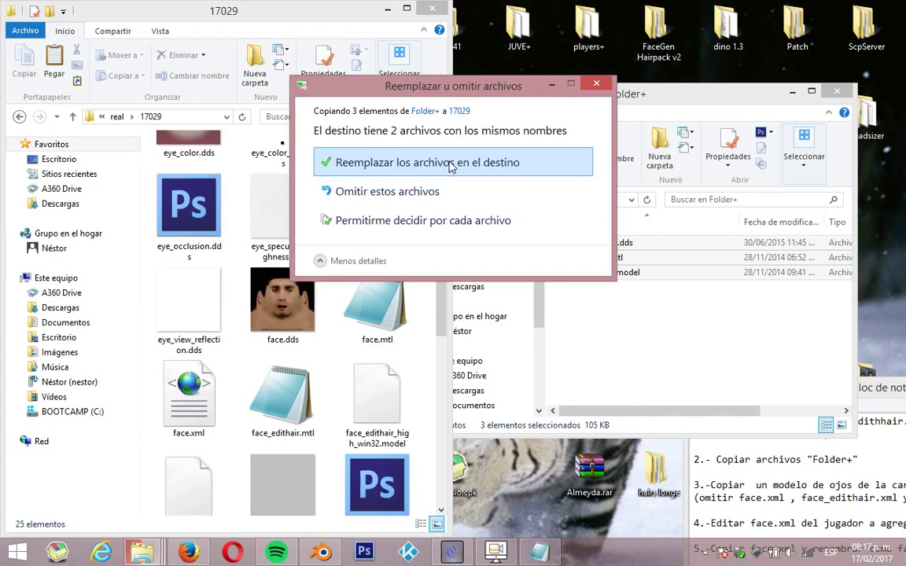
{"action": "left_click", "coordinate": [452, 166]}
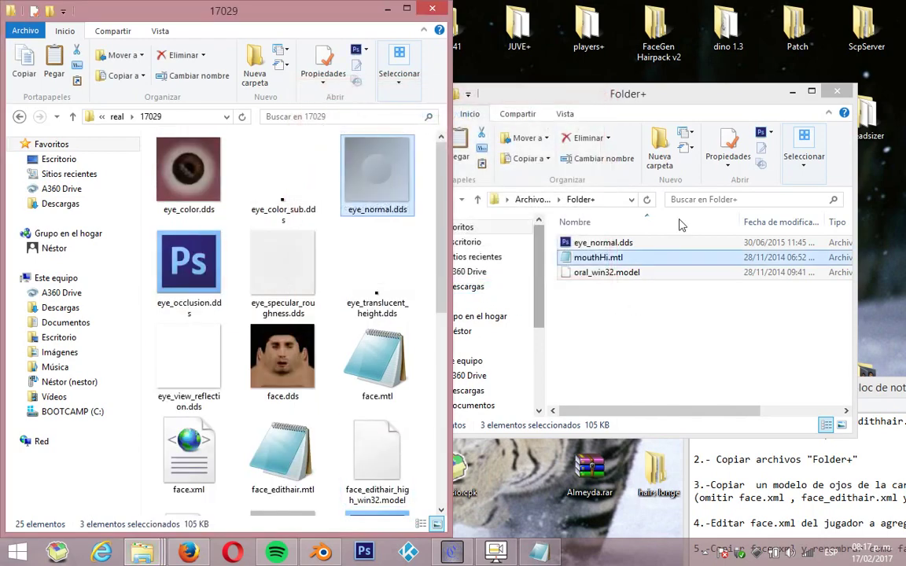
{"action": "left_click", "coordinate": [735, 93]}
{"action": "left_click", "coordinate": [837, 91]}
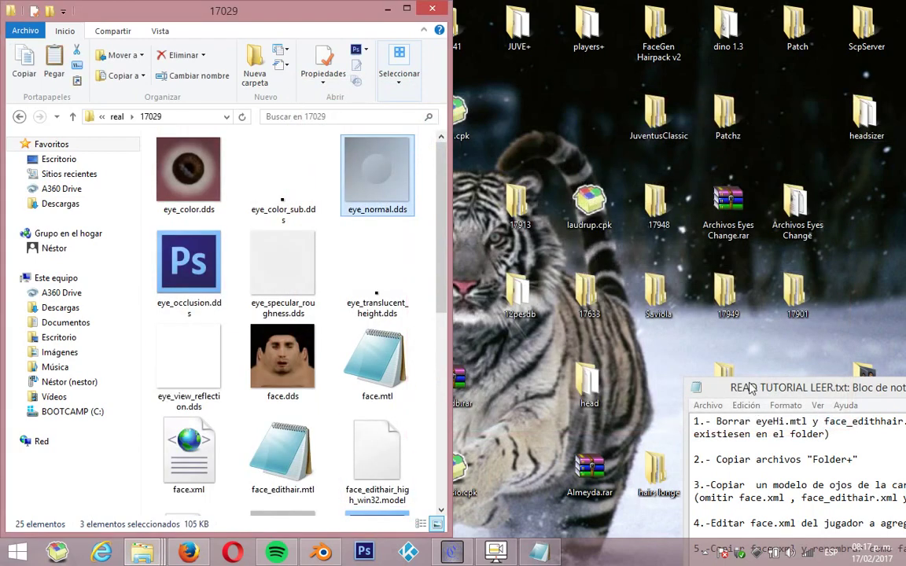
Bring the tutorial notes back into view, highlight instruction 3 about copying an eye model, and minimize the notes
{"action": "left_click_drag", "start_coordinate": [751, 388], "coordinate": [545, 134]}
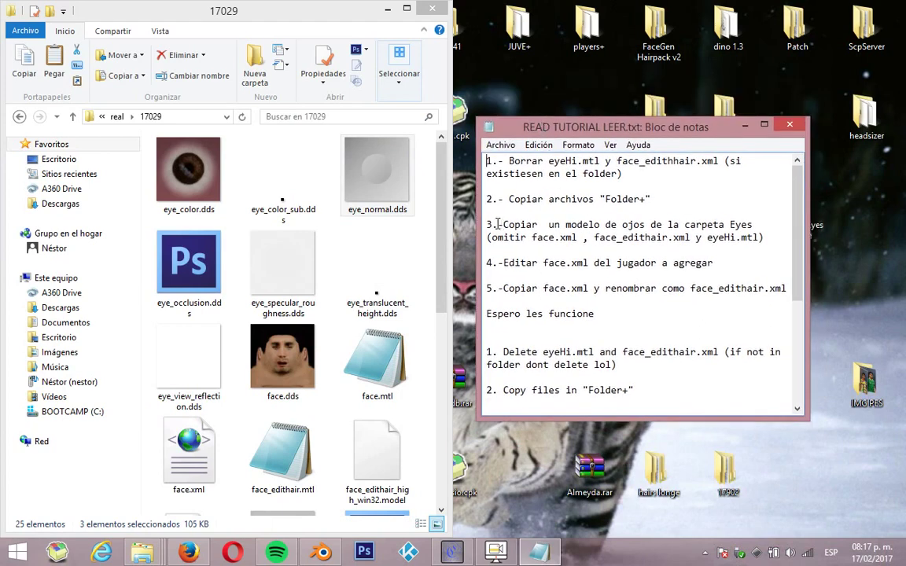
{"action": "left_click_drag", "start_coordinate": [489, 227], "coordinate": [635, 248]}
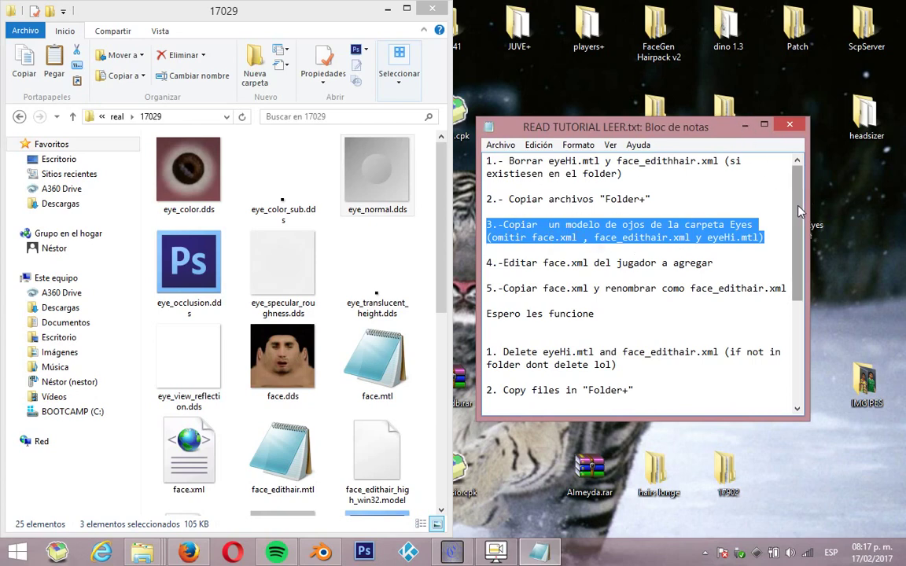
{"action": "mouse_move", "coordinate": [800, 204]}
{"action": "left_mouse_down"}
{"action": "mouse_move", "coordinate": [799, 226]}
{"action": "mouse_move", "coordinate": [800, 204]}
{"action": "left_mouse_up"}
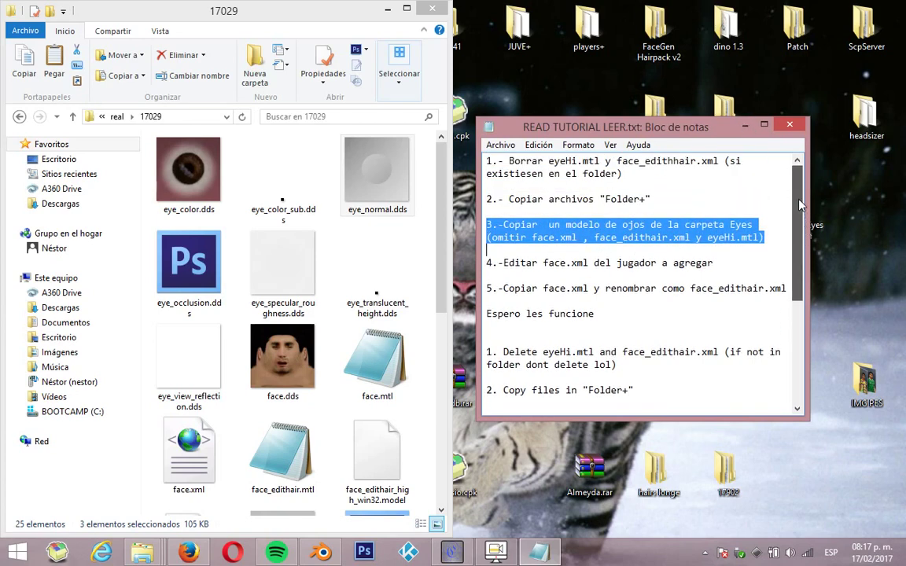
{"action": "left_click", "coordinate": [744, 124]}
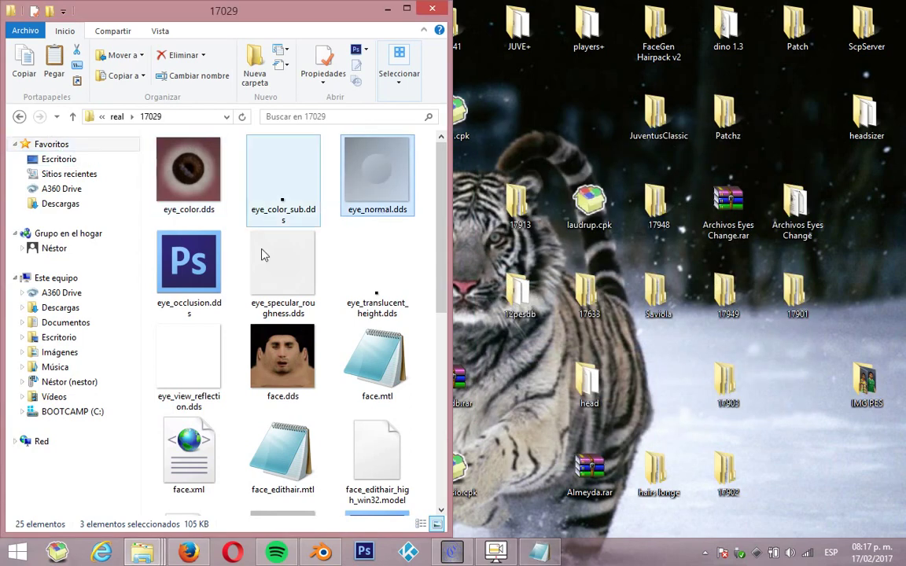
Open the Eyes folder inside Archivos Eyes Change and browse its eye colour folders
{"action": "double_click", "coordinate": [795, 202]}
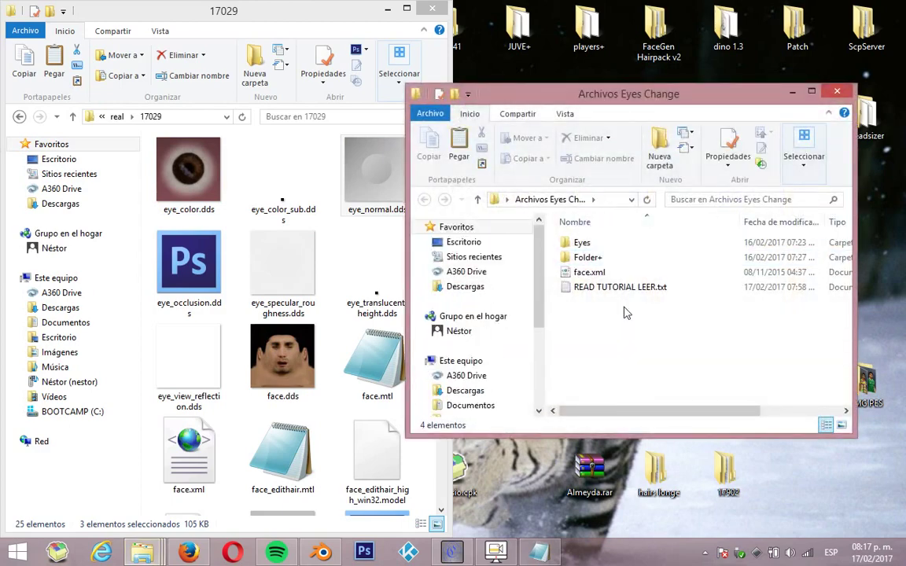
{"action": "double_click", "coordinate": [657, 246]}
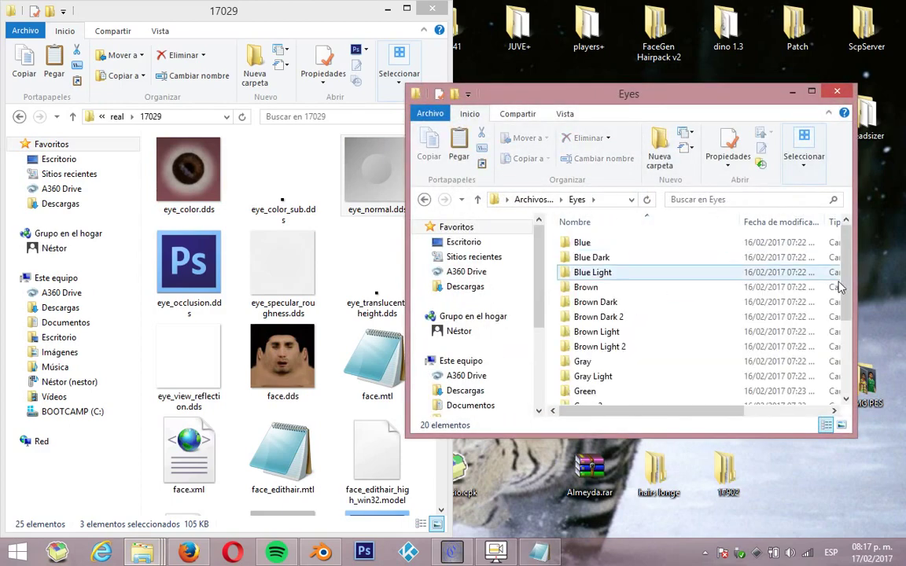
{"action": "left_click_drag", "start_coordinate": [847, 267], "coordinate": [855, 339]}
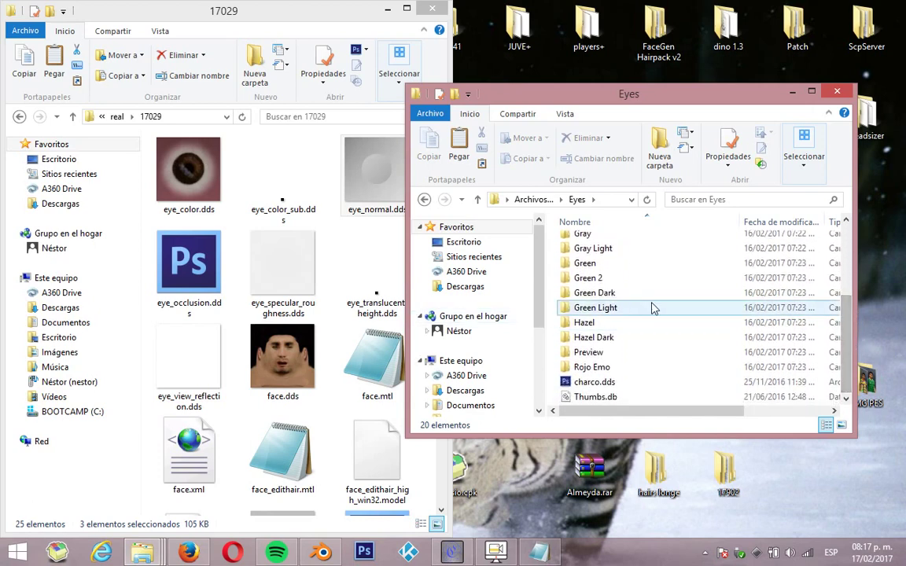
Examine the eye colour images in the Preview subfolder of Eyes and return to the Eyes folder
{"action": "double_click", "coordinate": [629, 352]}
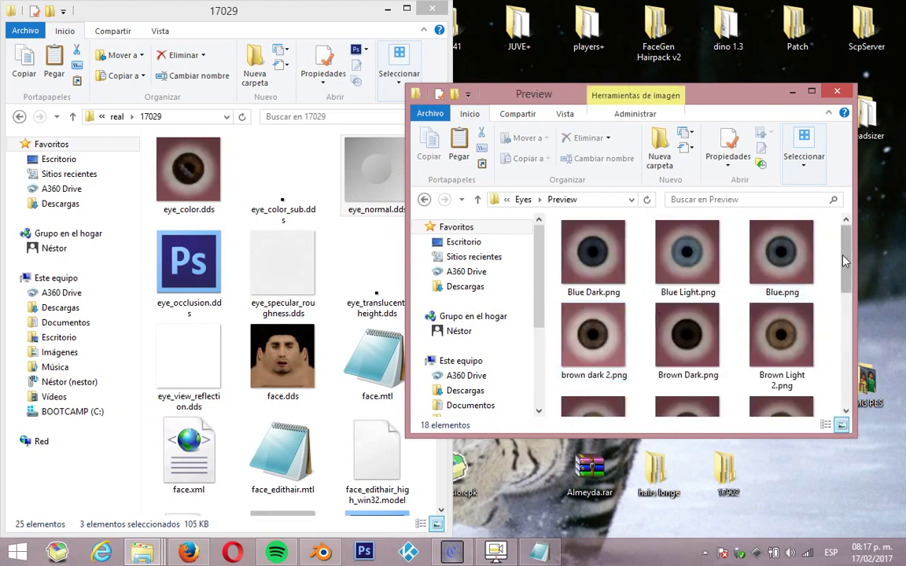
{"action": "scroll", "coordinate": [845, 261], "scroll_direction": "down", "scroll_amount": 5}
{"action": "scroll", "coordinate": [845, 261], "scroll_direction": "up", "scroll_amount": 5}
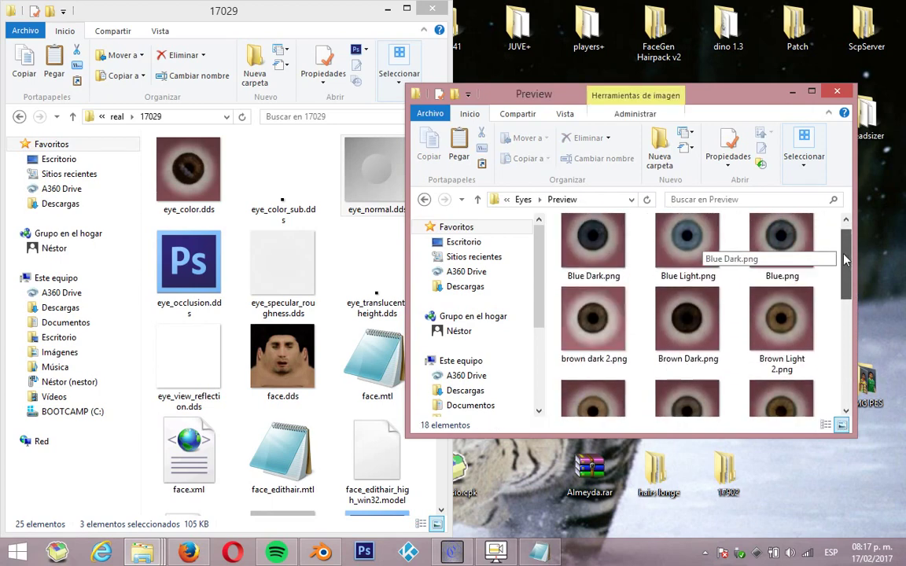
{"action": "left_click", "coordinate": [424, 199]}
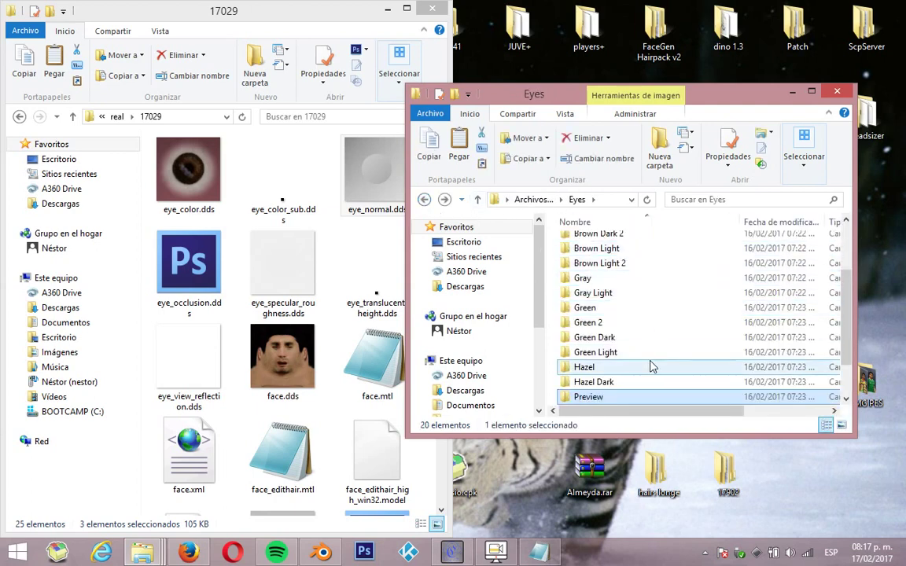
{"action": "double_click", "coordinate": [637, 399]}
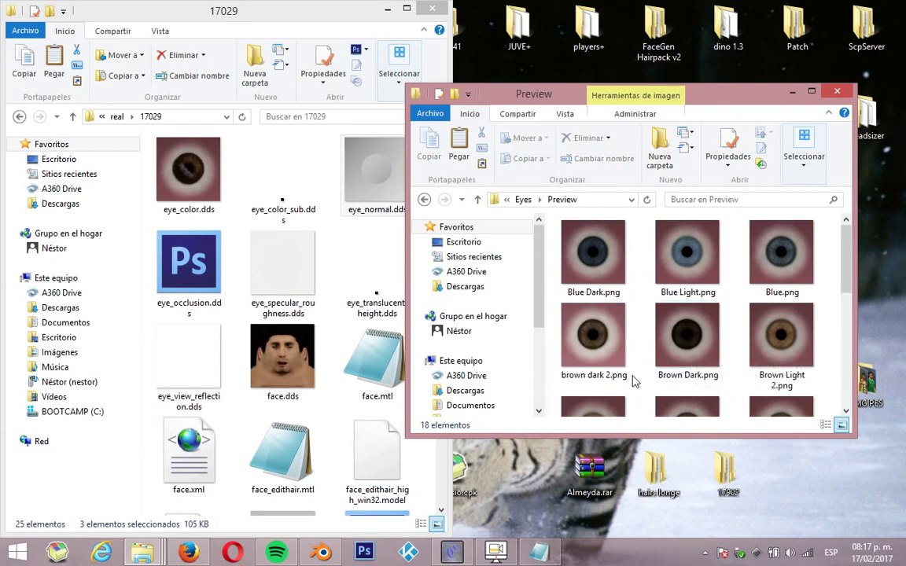
{"action": "scroll", "coordinate": [606, 322], "scroll_direction": "down", "scroll_amount": 1}
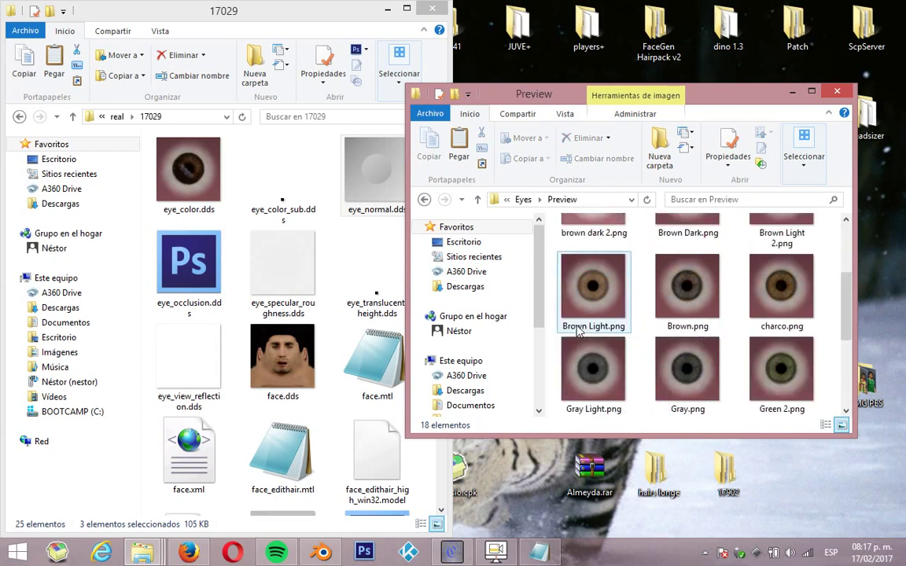
{"action": "scroll", "coordinate": [607, 322], "scroll_direction": "up", "scroll_amount": 1}
{"action": "left_click", "coordinate": [423, 199]}
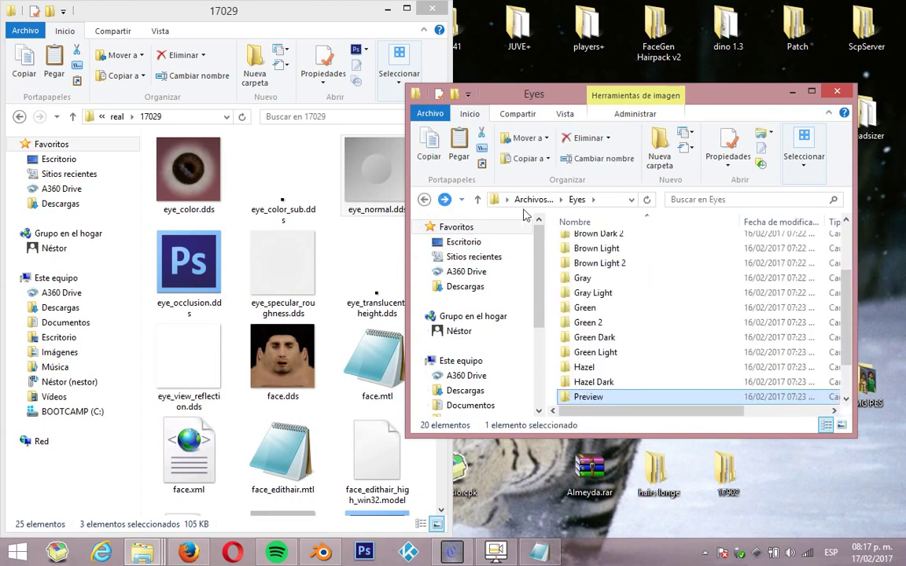
Look over the eye colour folders in Eyes and select the eye_color.dds texture in the 17029 folder
{"action": "scroll", "coordinate": [839, 290], "scroll_direction": "up", "scroll_amount": 1}
{"action": "scroll", "coordinate": [833, 287], "scroll_direction": "up", "scroll_amount": 1}
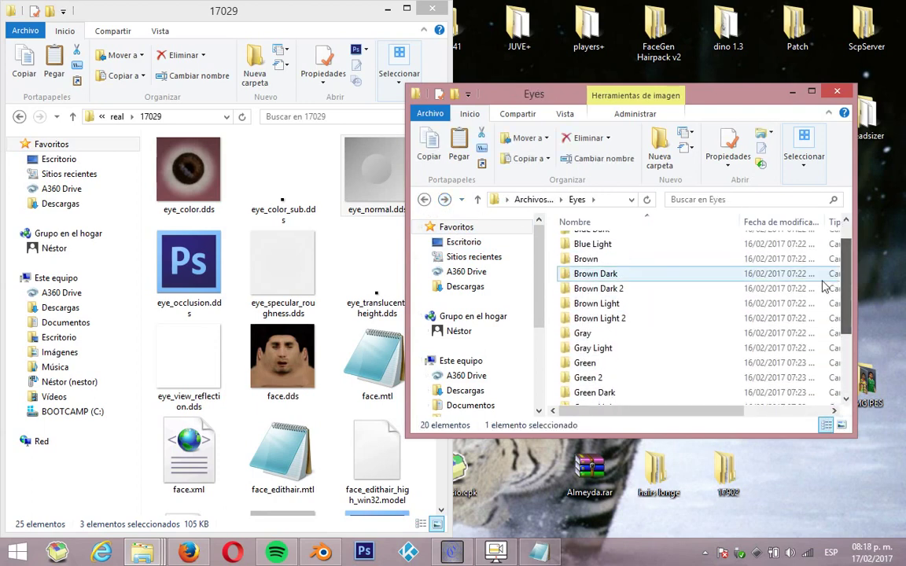
{"action": "left_click", "coordinate": [231, 226]}
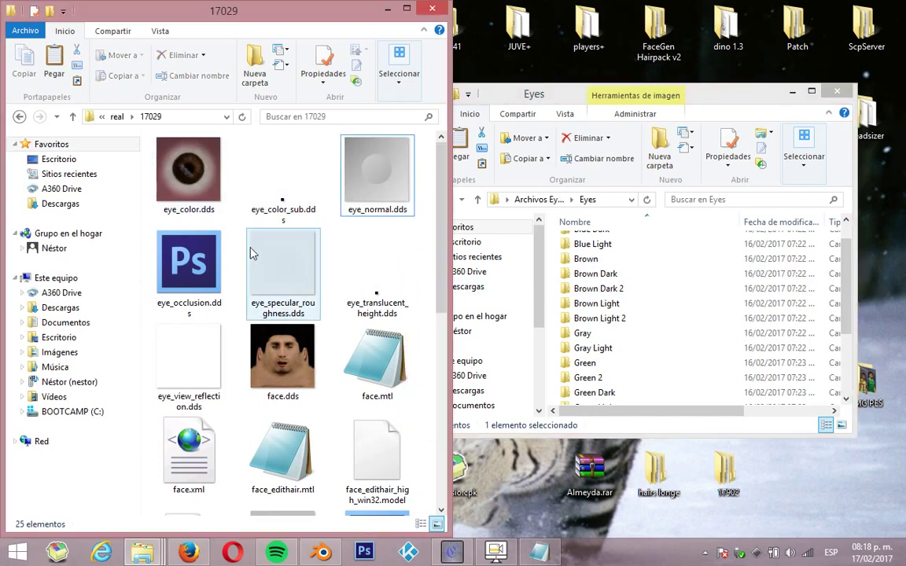
{"action": "left_click", "coordinate": [189, 171]}
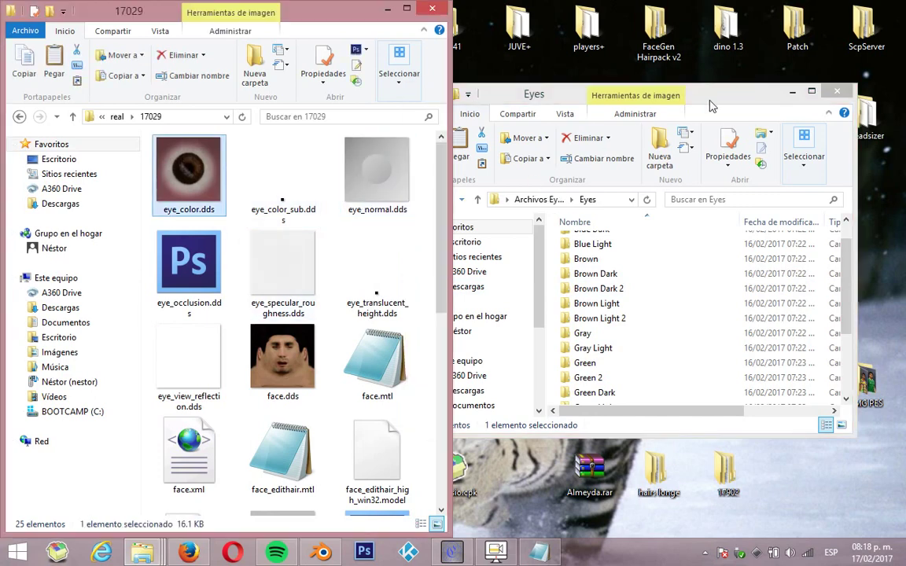
Minimize the Eyes folder, bring back the tutorial notes and highlight instruction 4 about editing the player's face.xml
{"action": "left_click_drag", "start_coordinate": [712, 106], "coordinate": [791, 122]}
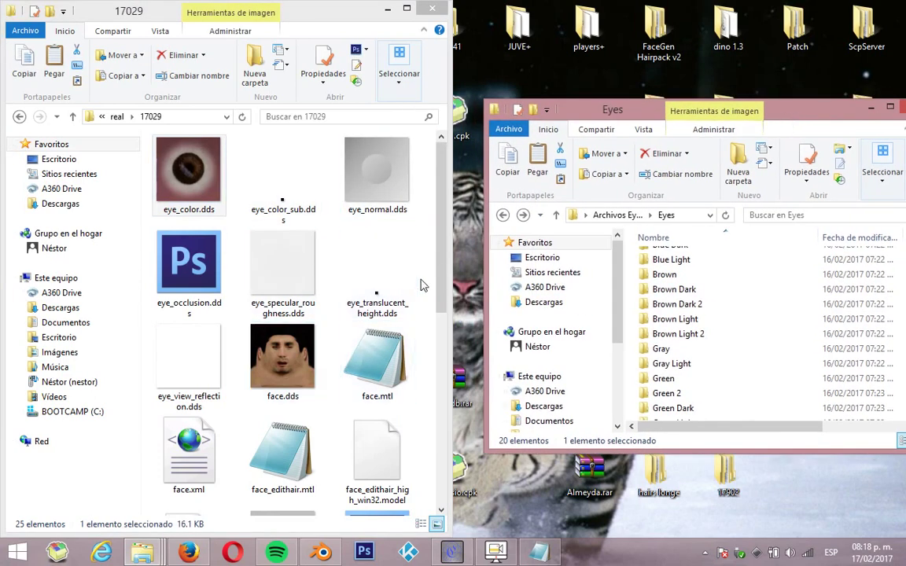
{"action": "left_click", "coordinate": [396, 228]}
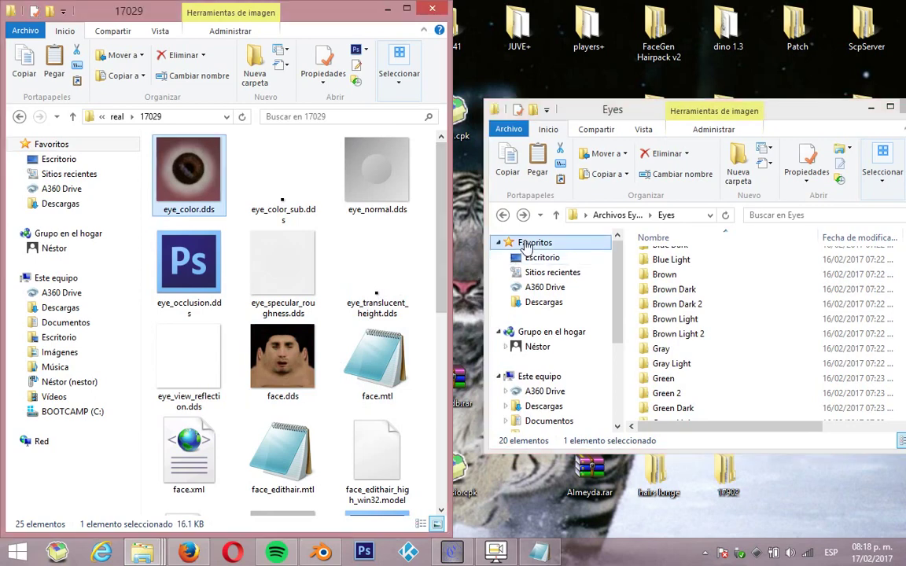
{"action": "left_click", "coordinate": [870, 106]}
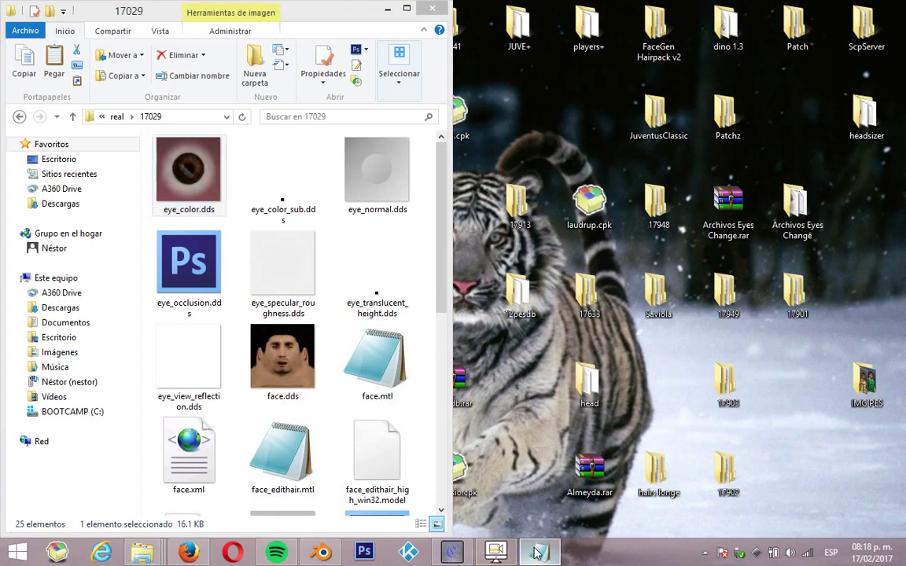
{"action": "left_click", "coordinate": [539, 553]}
{"action": "left_click_drag", "start_coordinate": [487, 265], "coordinate": [615, 264]}
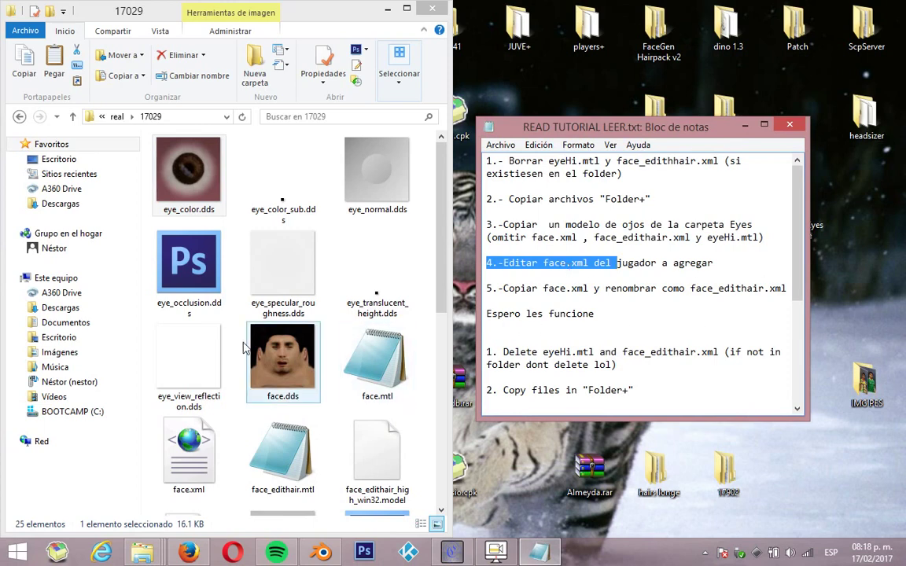
Open face.xml from the 17029 folder in Notepad to check whether its content is readable, and close it
{"action": "left_click_drag", "start_coordinate": [441, 275], "coordinate": [440, 315]}
{"action": "left_click", "coordinate": [195, 354]}
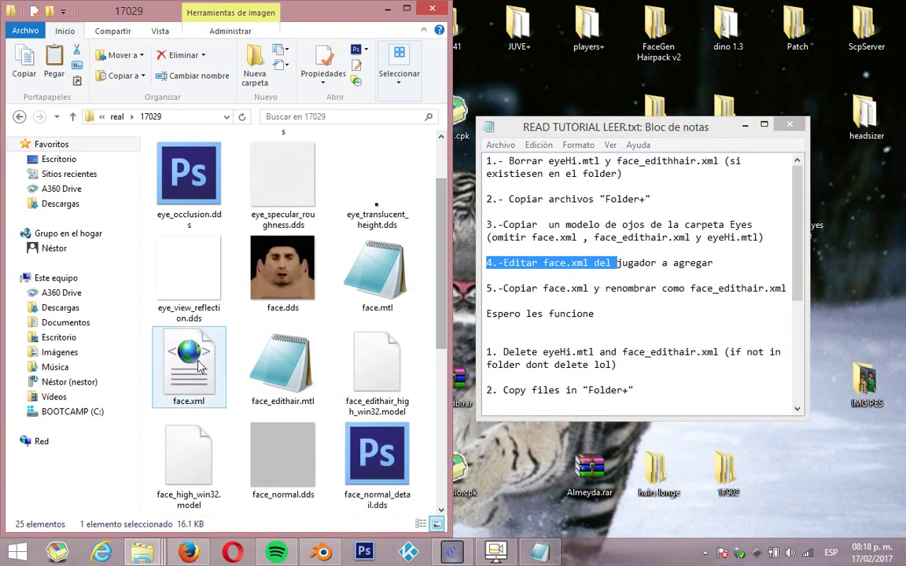
{"action": "right_click", "coordinate": [219, 360]}
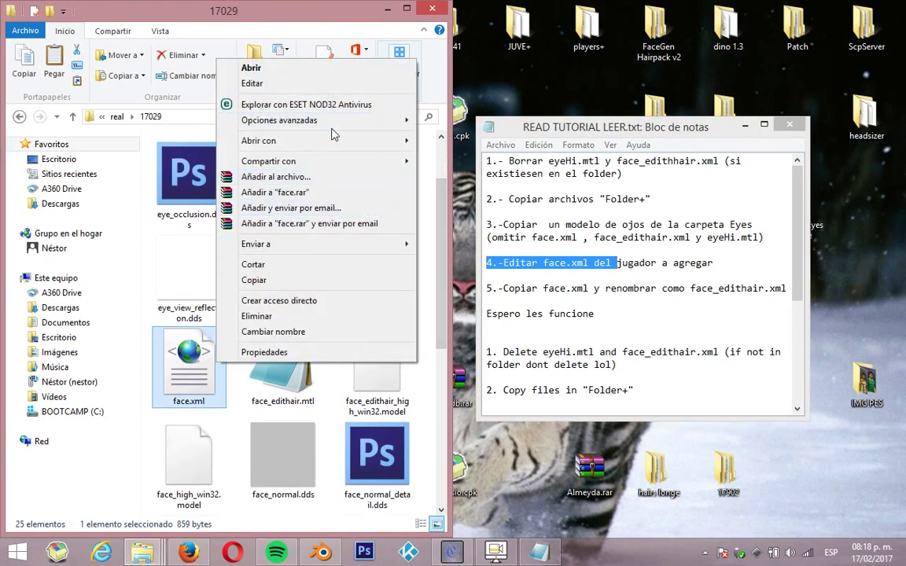
{"action": "mouse_move", "coordinate": [330, 140]}
{"action": "left_click", "coordinate": [475, 144]}
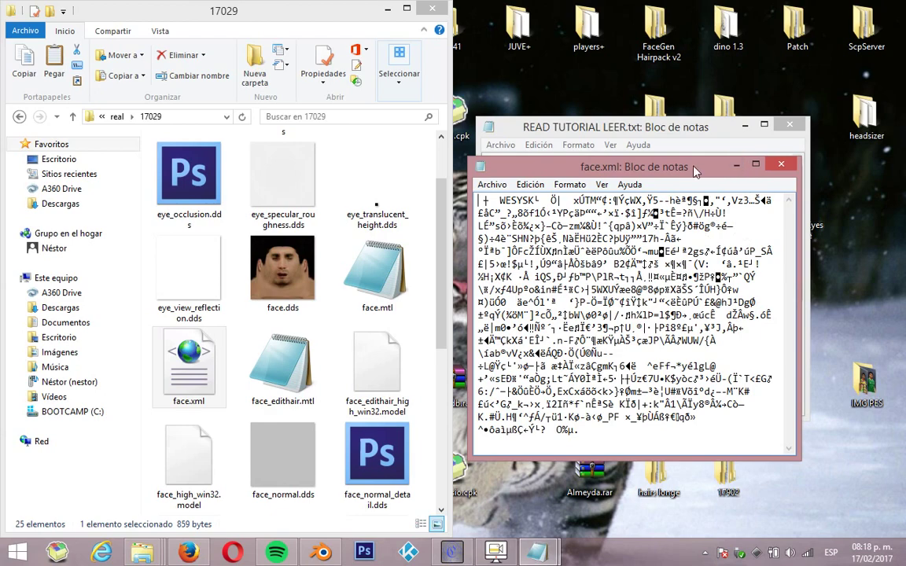
{"action": "left_click_drag", "start_coordinate": [625, 161], "coordinate": [569, 144]}
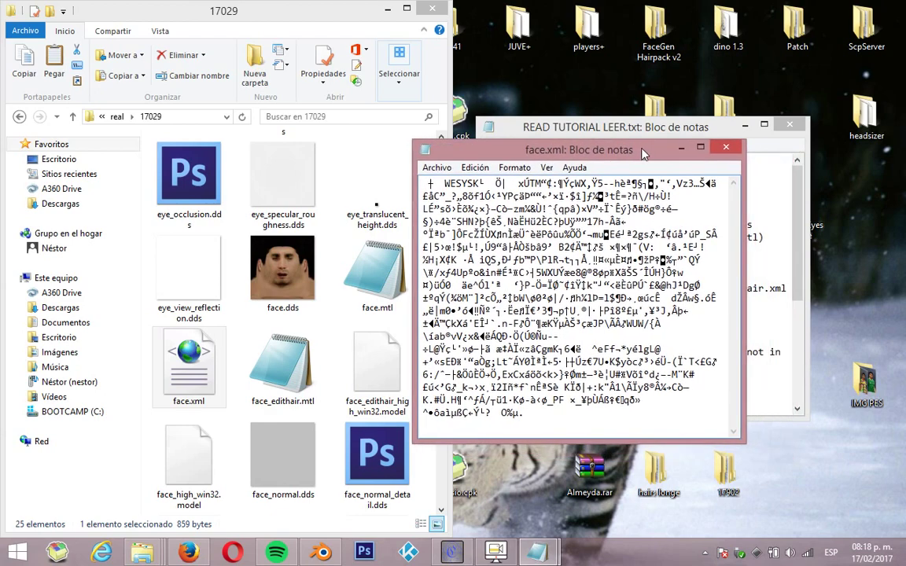
{"action": "left_click", "coordinate": [723, 148]}
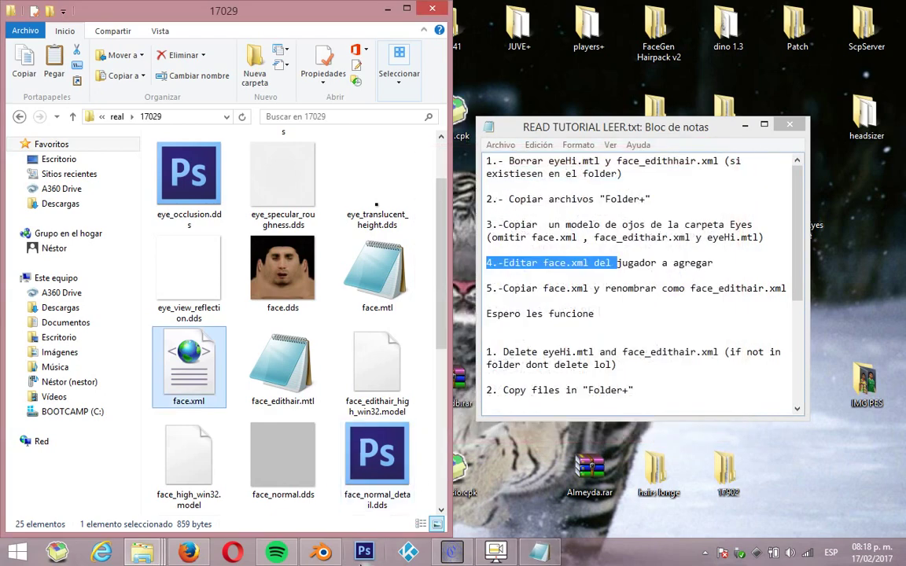
Close the unresponsive Blender window, start a fresh Blender session and dismiss its splash screen
{"action": "left_click", "coordinate": [322, 553]}
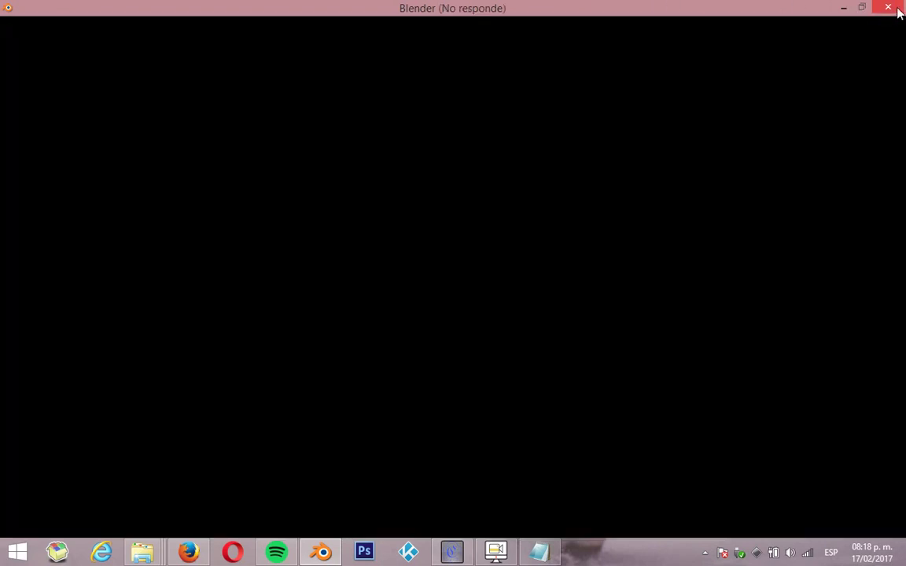
{"action": "left_click", "coordinate": [891, 9]}
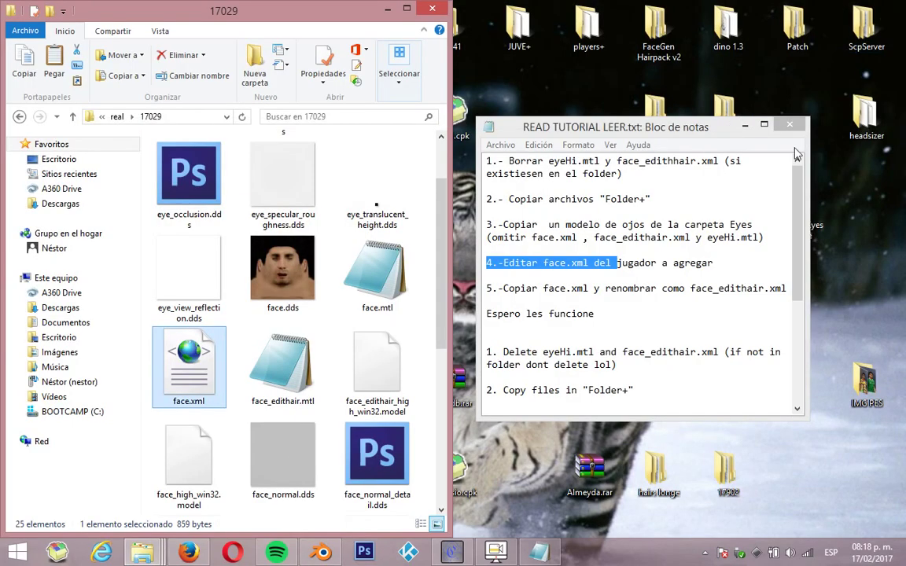
{"action": "right_click", "coordinate": [325, 553]}
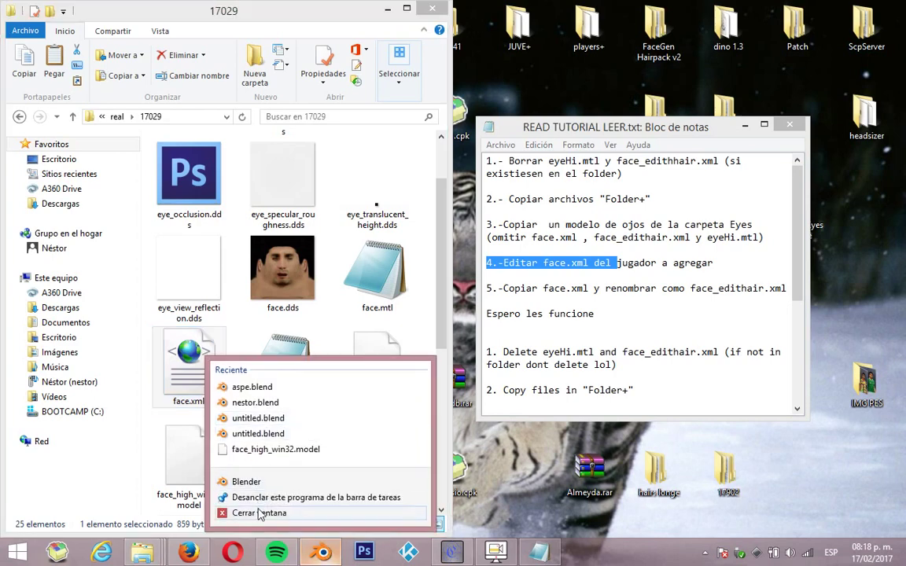
{"action": "left_click", "coordinate": [283, 541]}
{"action": "right_click", "coordinate": [325, 553]}
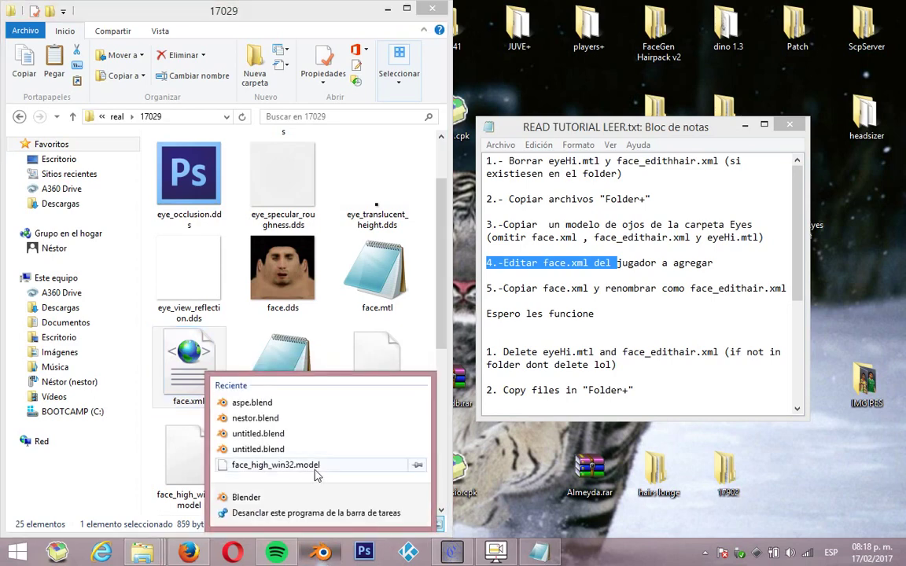
{"action": "right_click", "coordinate": [287, 499]}
{"action": "left_click", "coordinate": [370, 451]}
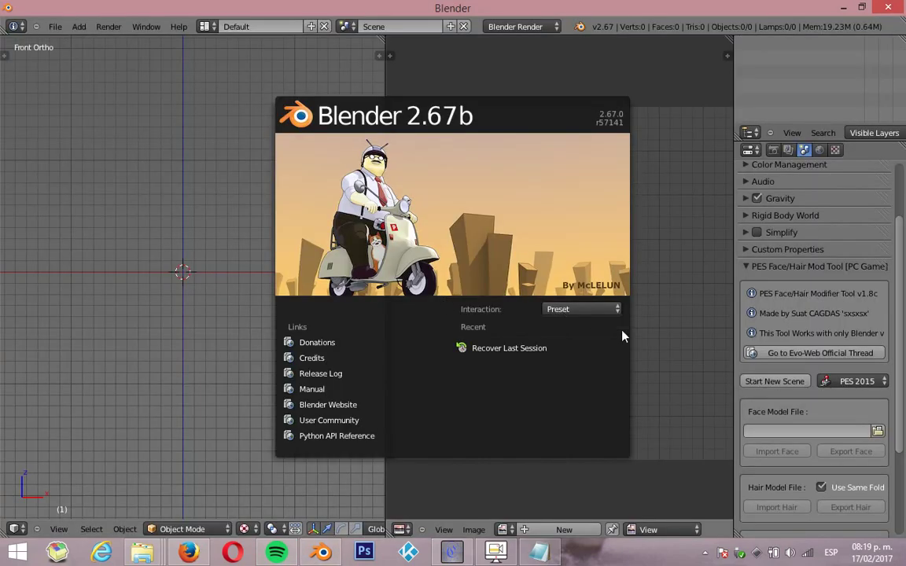
{"action": "left_click", "coordinate": [681, 358]}
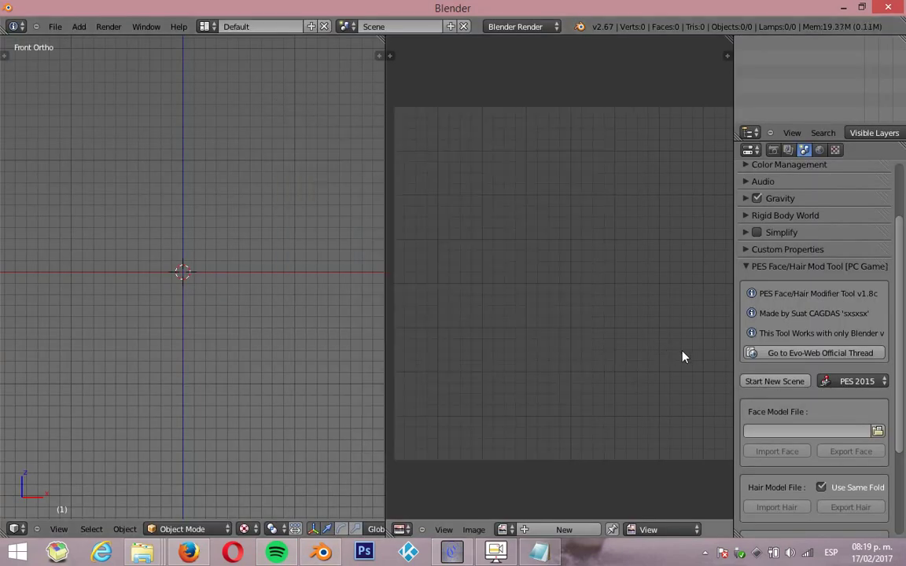
Browse for the face model file in Desktop\Saviola\common\character0\model\character\face\real\17029
{"action": "left_click", "coordinate": [877, 429]}
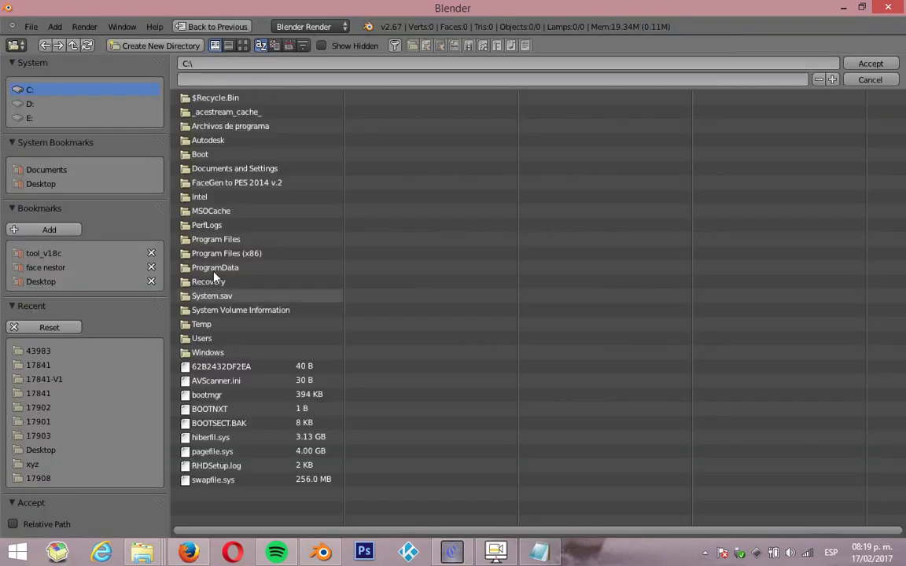
{"action": "left_click", "coordinate": [40, 282]}
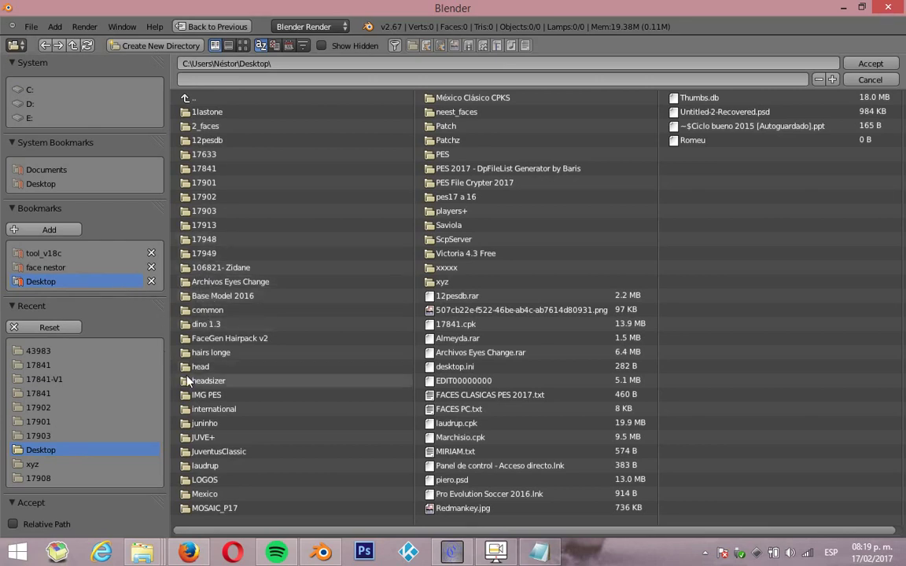
{"action": "left_click", "coordinate": [445, 226]}
{"action": "left_click", "coordinate": [209, 113]}
{"action": "left_click", "coordinate": [209, 113]}
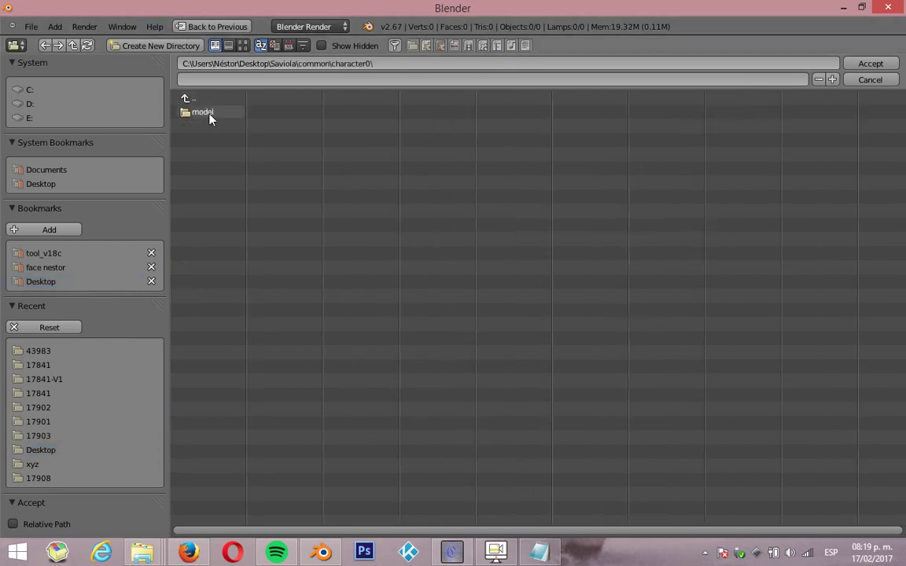
{"action": "left_click", "coordinate": [209, 113]}
{"action": "left_click", "coordinate": [209, 113]}
{"action": "left_click", "coordinate": [209, 114]}
{"action": "left_click", "coordinate": [211, 113]}
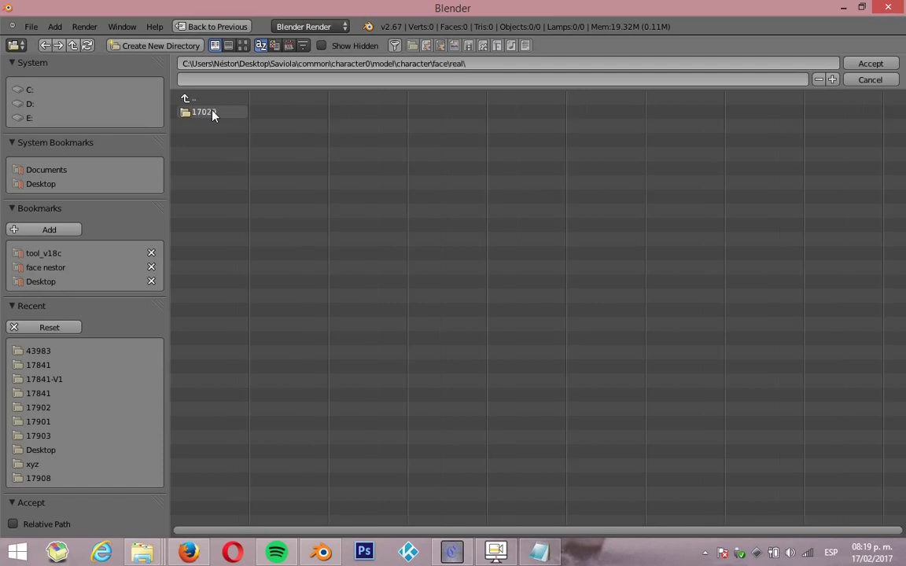
{"action": "left_click", "coordinate": [211, 113]}
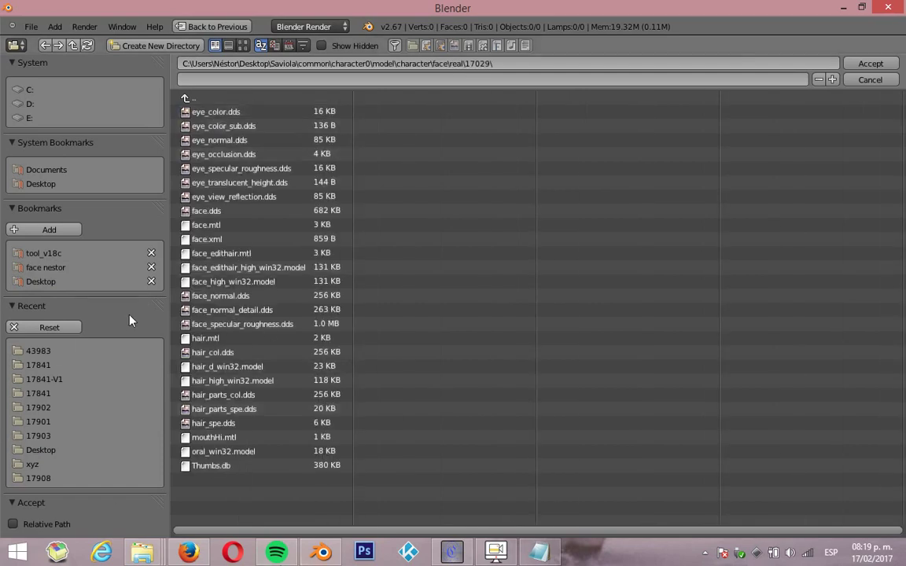
Choose face_high_win32.model as the face model file and import the face and hair into the scene
{"action": "left_click", "coordinate": [228, 284]}
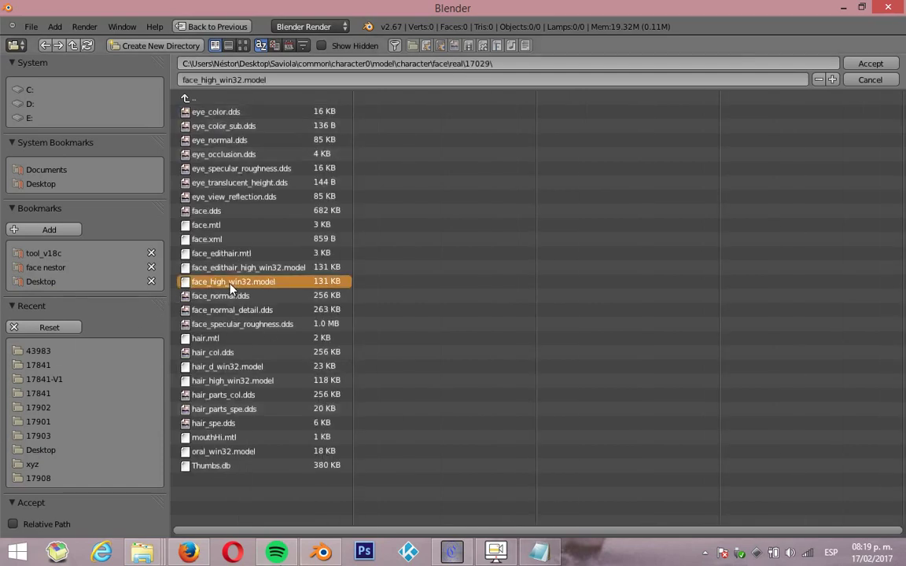
{"action": "left_click", "coordinate": [882, 64]}
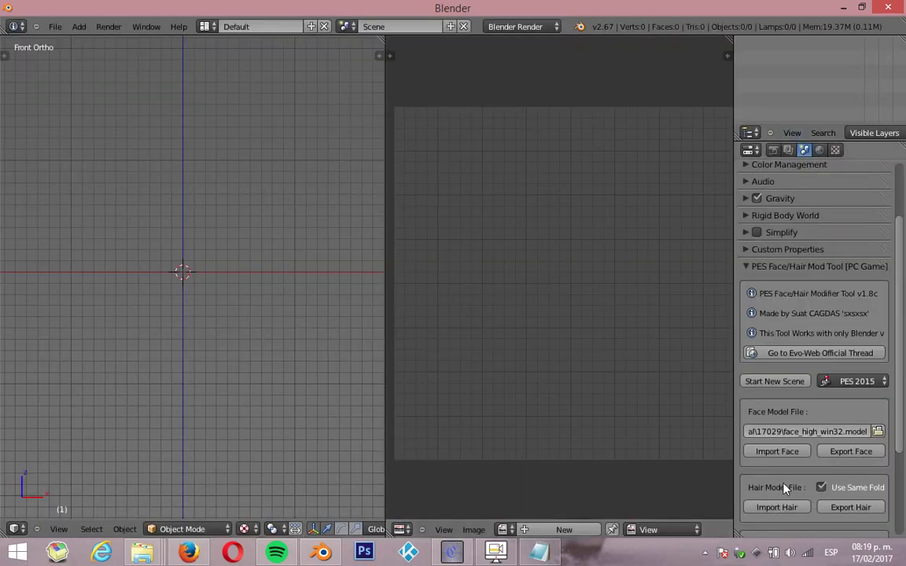
{"action": "left_click", "coordinate": [777, 454]}
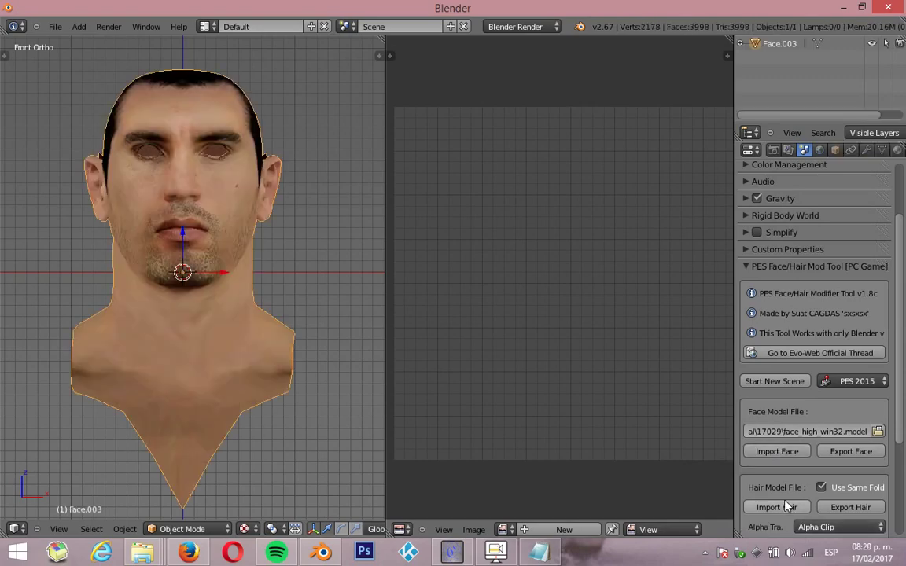
{"action": "left_click", "coordinate": [764, 506]}
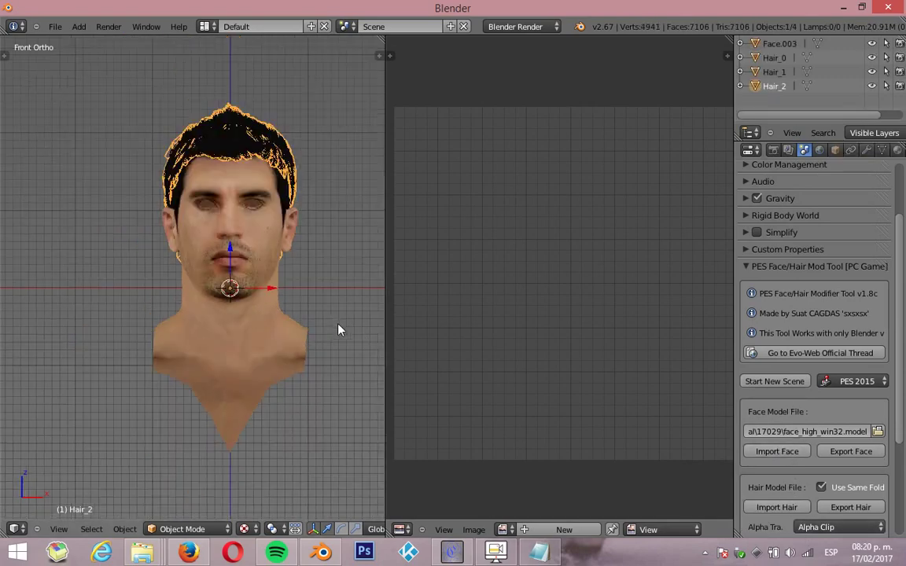
Import the base face XML from the same folder, export it as a new XML and close Blender
{"action": "scroll", "coordinate": [822, 393], "scroll_direction": "down", "scroll_amount": 3}
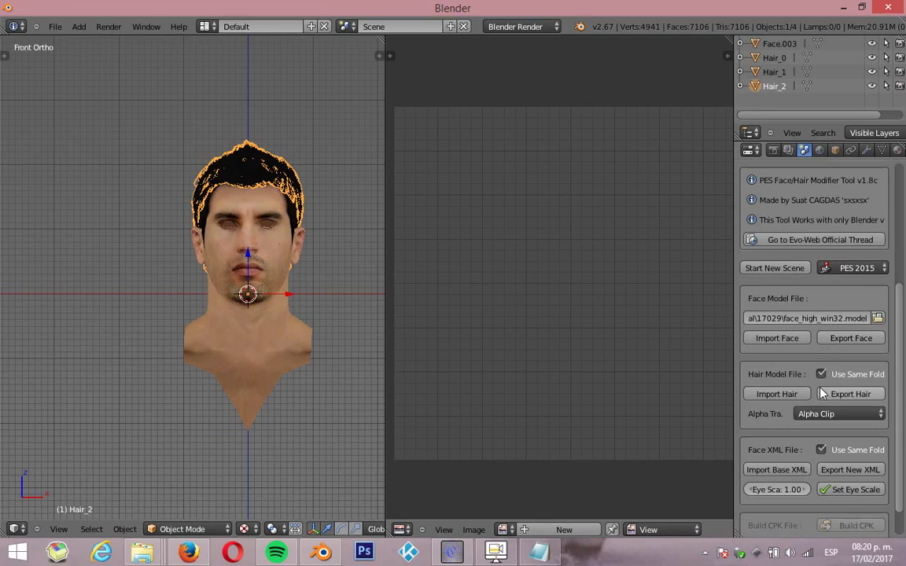
{"action": "left_click", "coordinate": [780, 470]}
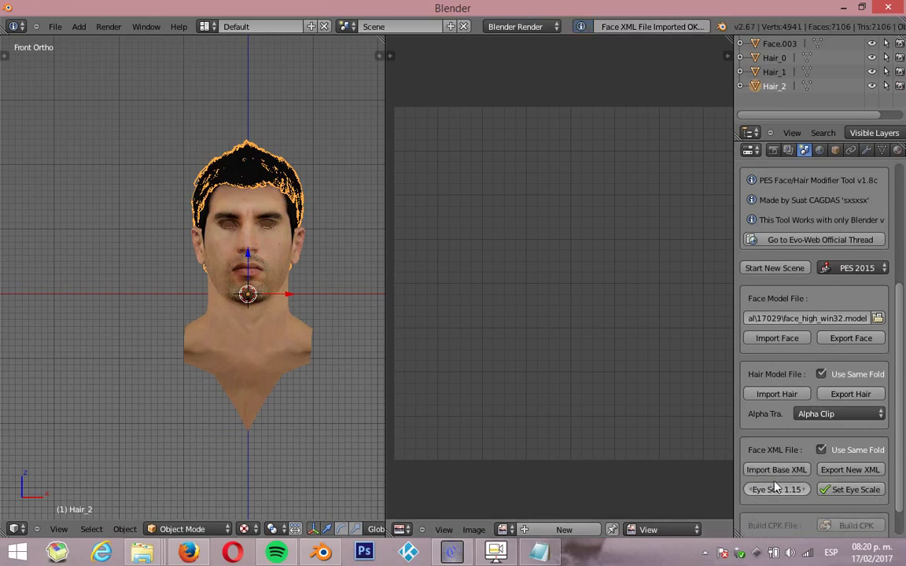
{"action": "left_click", "coordinate": [835, 491]}
{"action": "left_click", "coordinate": [846, 470]}
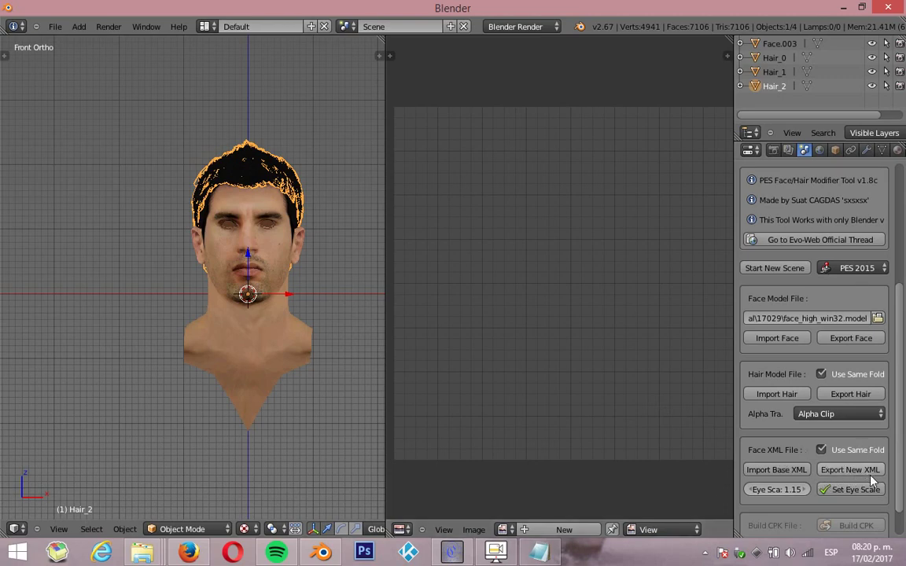
{"action": "left_click", "coordinate": [759, 474]}
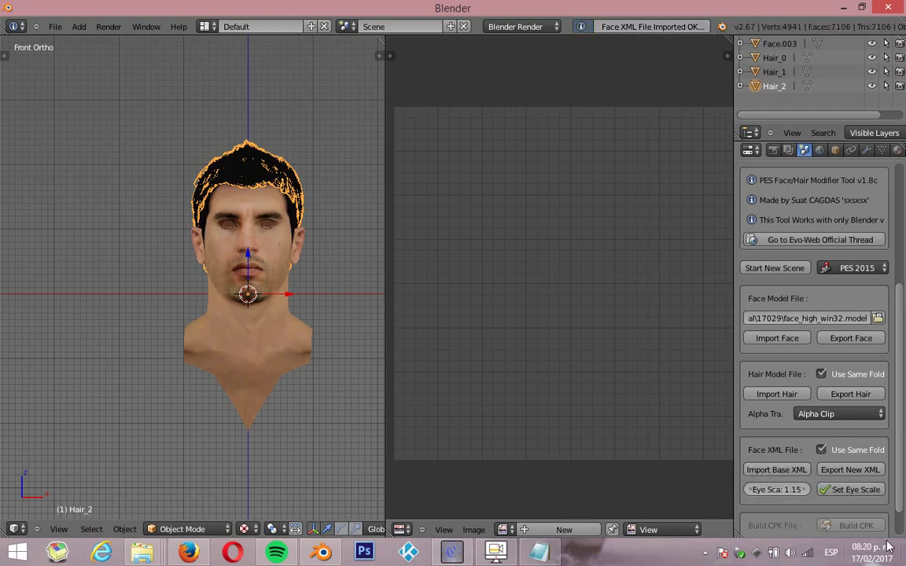
{"action": "left_click", "coordinate": [847, 471]}
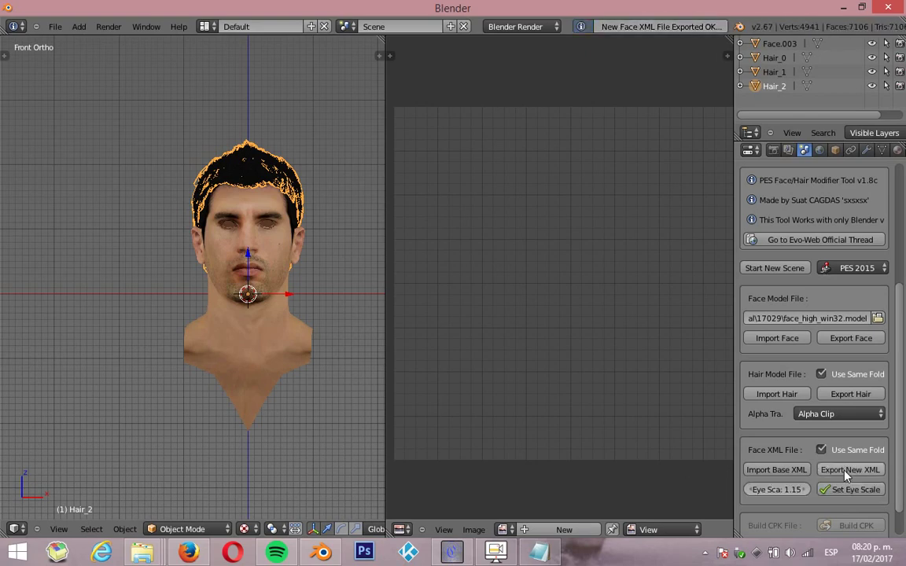
{"action": "left_click", "coordinate": [889, 10]}
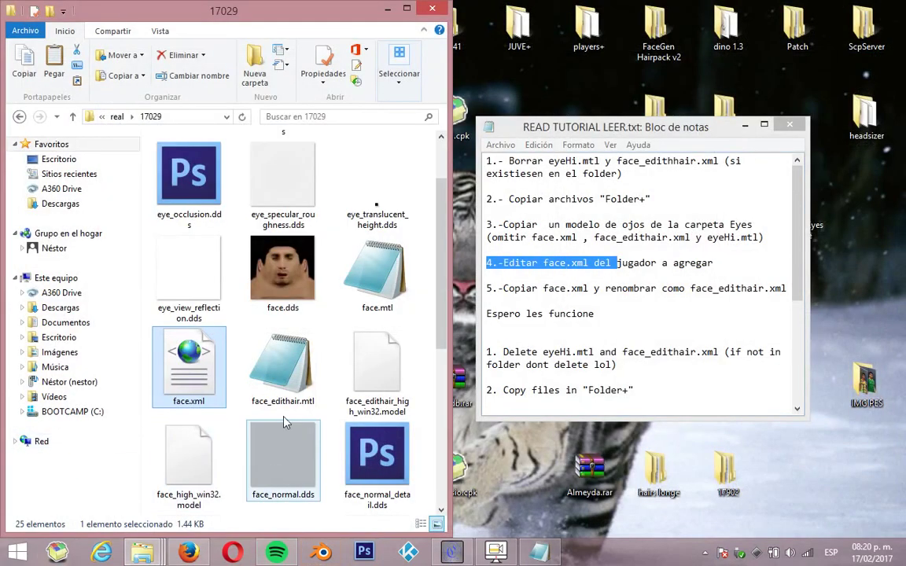
Open the re-exported face.xml in Notepad, place the text cursor just before the <dif> tag and minimize the tutorial notes
{"action": "right_click", "coordinate": [195, 386]}
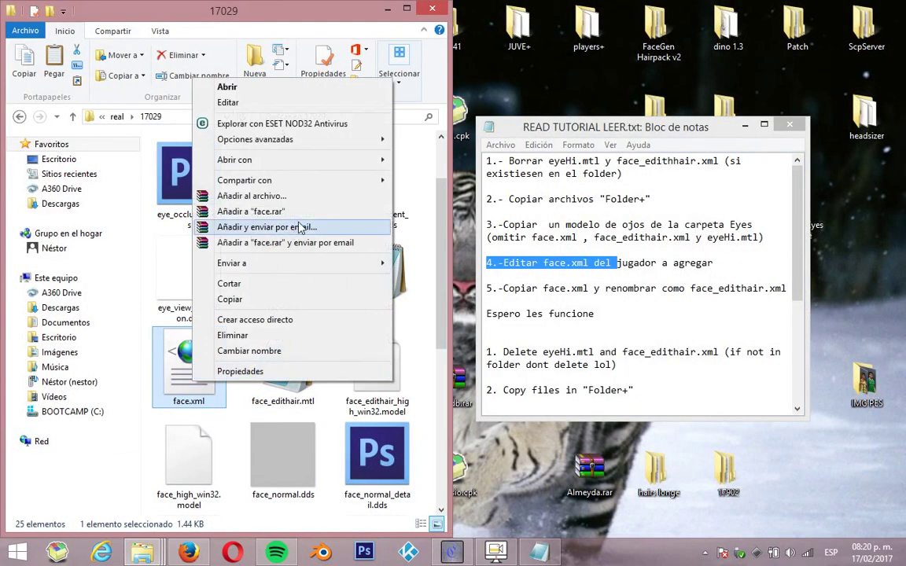
{"action": "mouse_move", "coordinate": [387, 161]}
{"action": "left_click", "coordinate": [434, 159]}
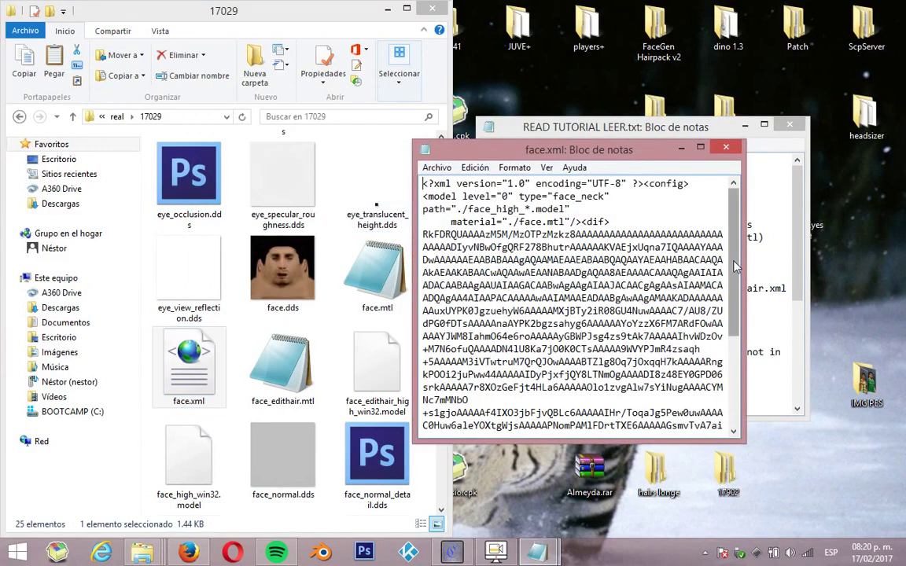
{"action": "mouse_move", "coordinate": [736, 250]}
{"action": "left_mouse_down"}
{"action": "mouse_move", "coordinate": [737, 315]}
{"action": "mouse_move", "coordinate": [739, 250]}
{"action": "left_mouse_up"}
{"action": "left_click_drag", "start_coordinate": [516, 158], "coordinate": [451, 191]}
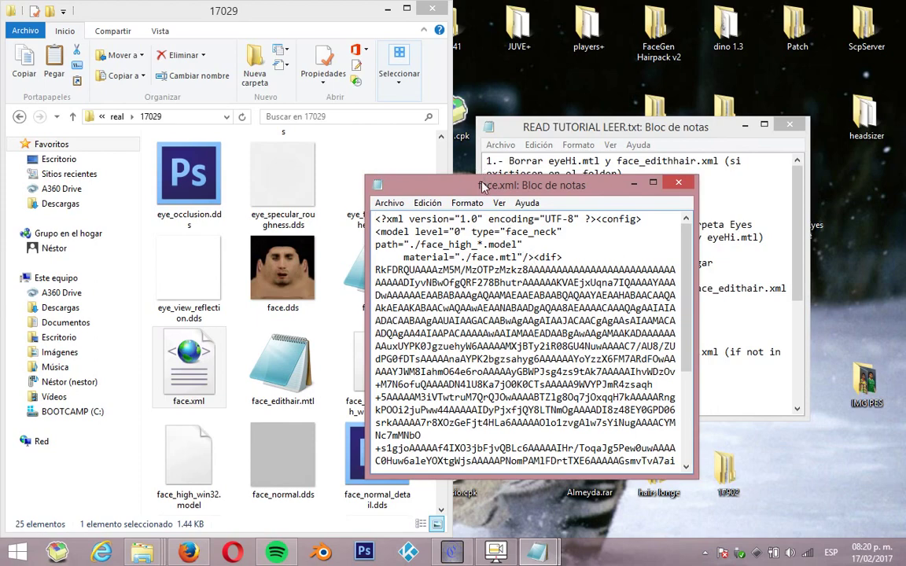
{"action": "left_click", "coordinate": [466, 203]}
{"action": "left_click", "coordinate": [465, 197]}
{"action": "left_click_drag", "start_coordinate": [452, 194], "coordinate": [213, 199]}
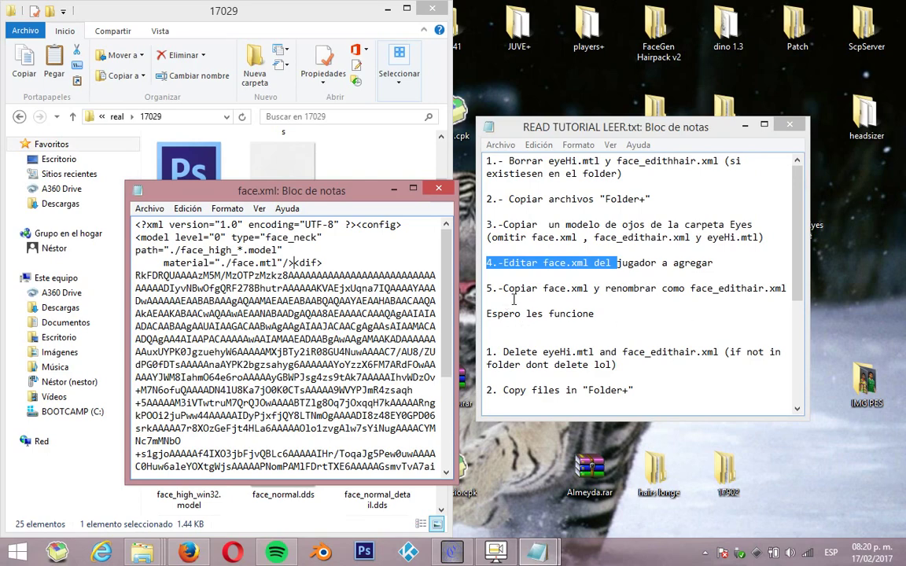
{"action": "left_click", "coordinate": [744, 124]}
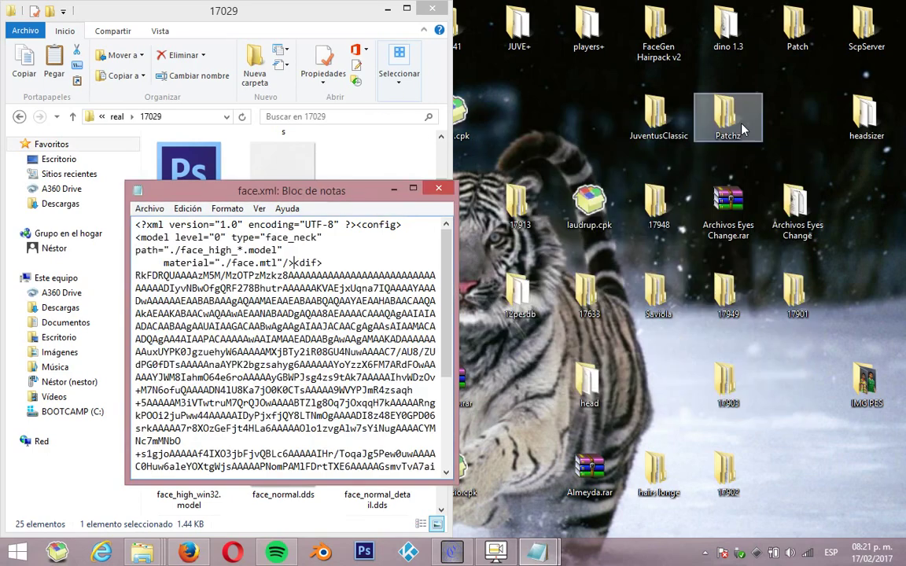
Open the Archivos Eyes Change folder next to the face.xml editor and minimize the 17029 folder window
{"action": "double_click", "coordinate": [806, 209]}
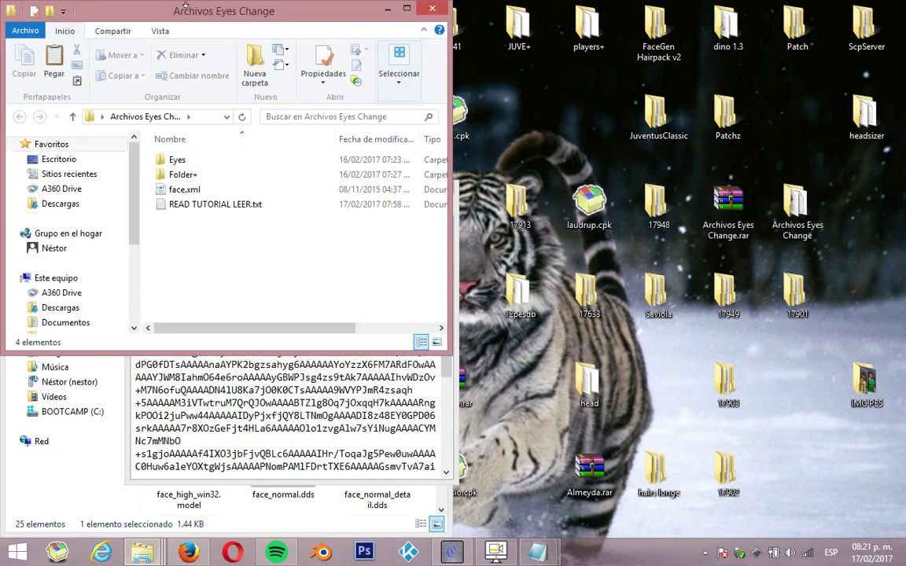
{"action": "left_click_drag", "start_coordinate": [191, 16], "coordinate": [565, 61]}
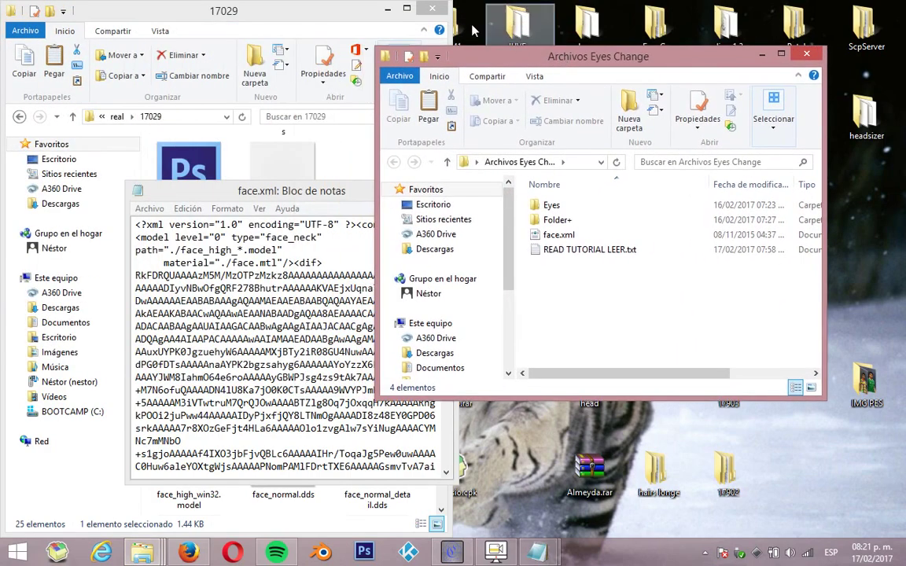
{"action": "left_click", "coordinate": [387, 9]}
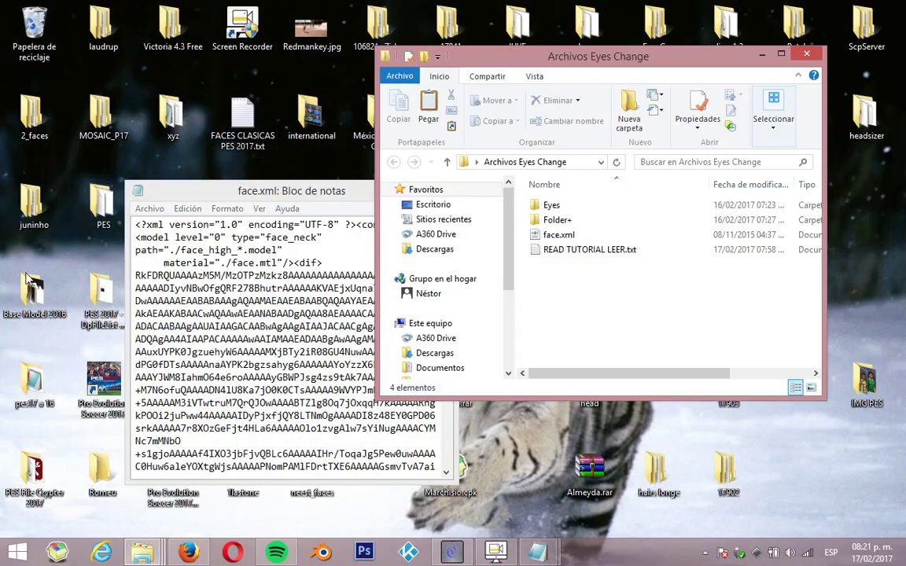
Check the desktop's Base Model 2016 folder and copy the whole folder into Archivos Eyes Change
{"action": "double_click", "coordinate": [33, 291]}
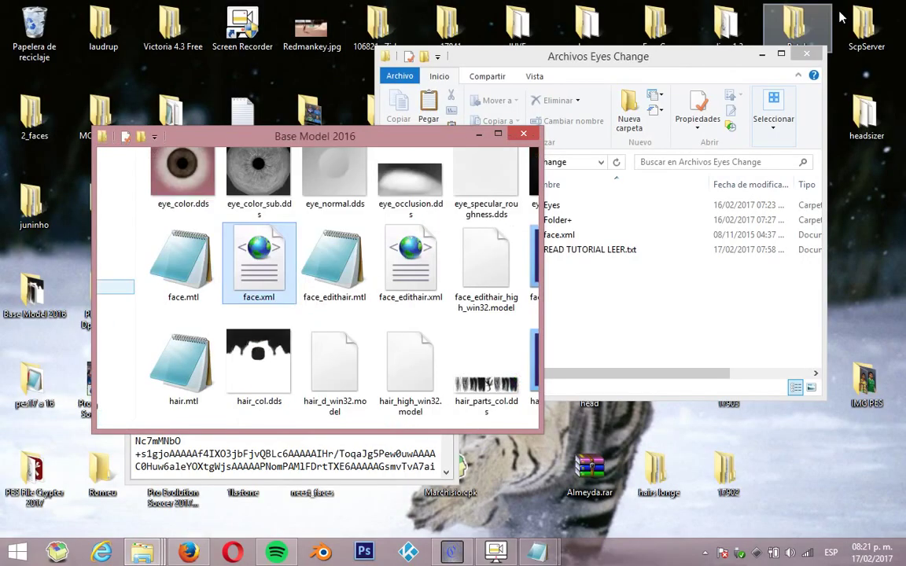
{"action": "left_click", "coordinate": [523, 138]}
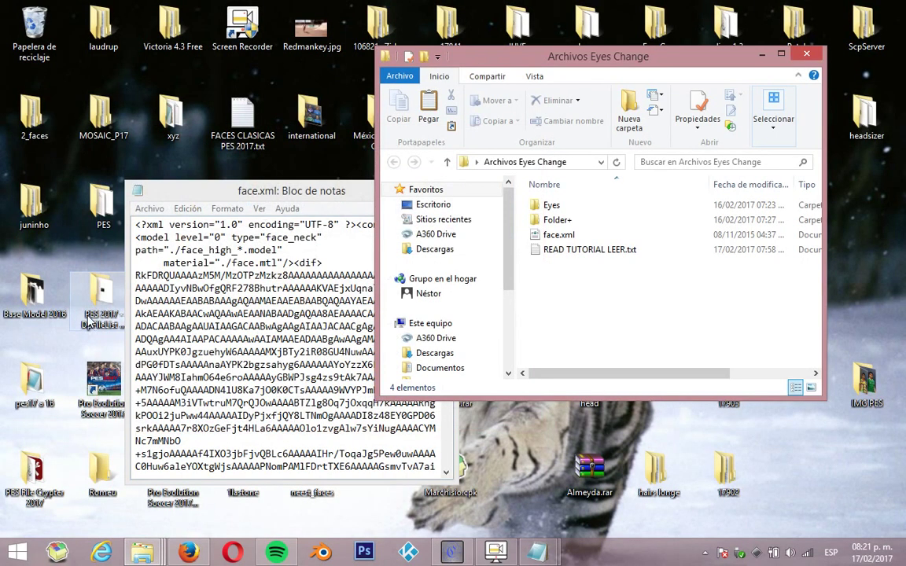
{"action": "right_click", "coordinate": [32, 297]}
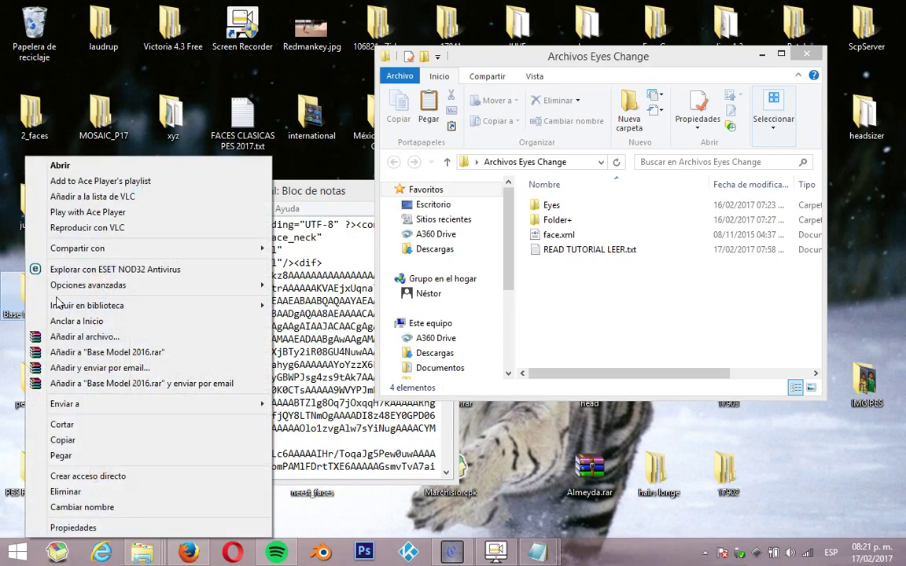
{"action": "left_click", "coordinate": [111, 440]}
{"action": "left_click", "coordinate": [617, 314]}
{"action": "right_click", "coordinate": [616, 314]}
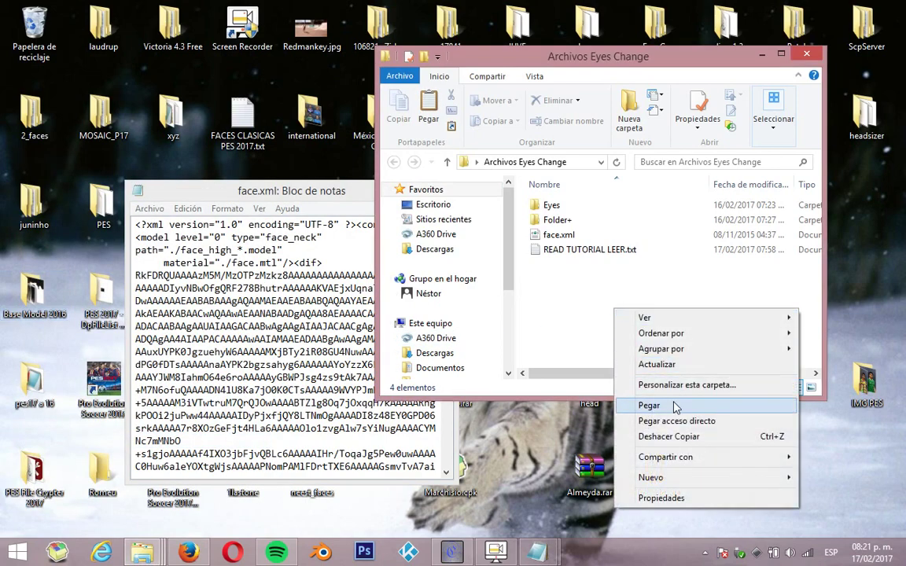
{"action": "left_click", "coordinate": [625, 405]}
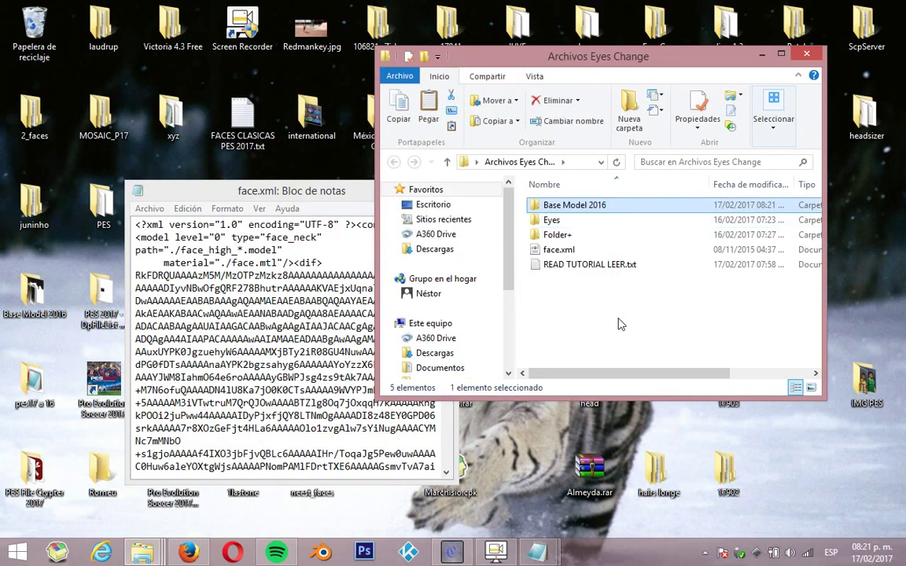
Open face.xml from the copied Base Model 2016 folder in Notepad
{"action": "double_click", "coordinate": [651, 205]}
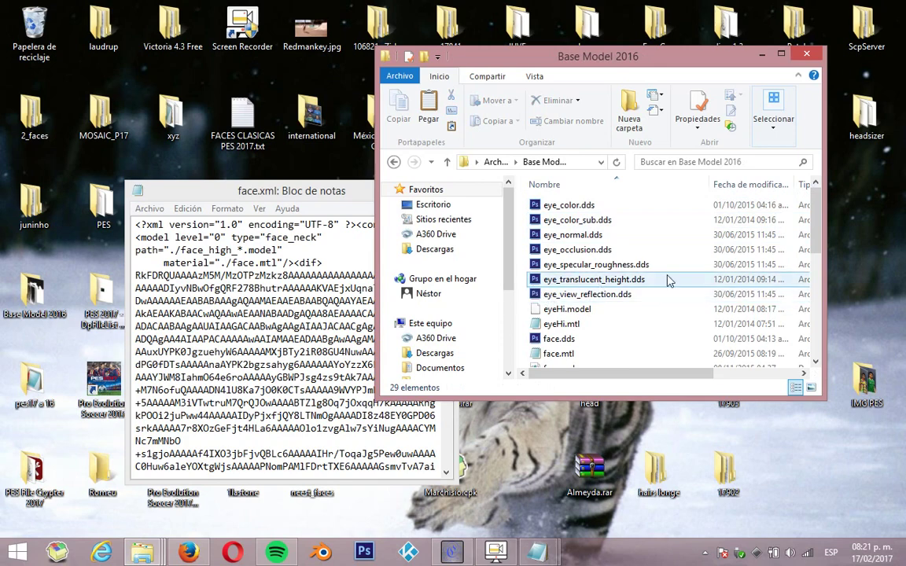
{"action": "left_click_drag", "start_coordinate": [815, 228], "coordinate": [822, 277]}
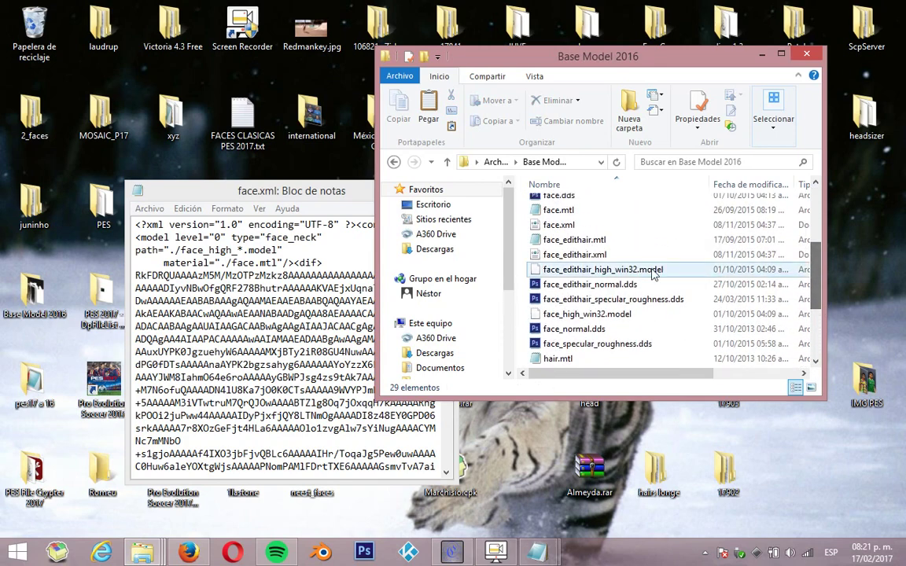
{"action": "left_click", "coordinate": [588, 228]}
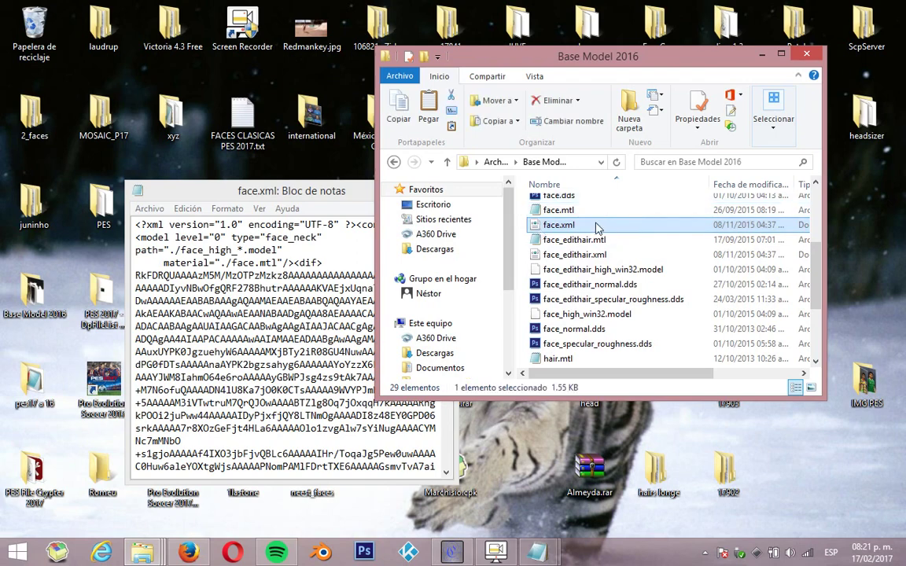
{"action": "right_click", "coordinate": [595, 225]}
{"action": "mouse_move", "coordinate": [630, 307]}
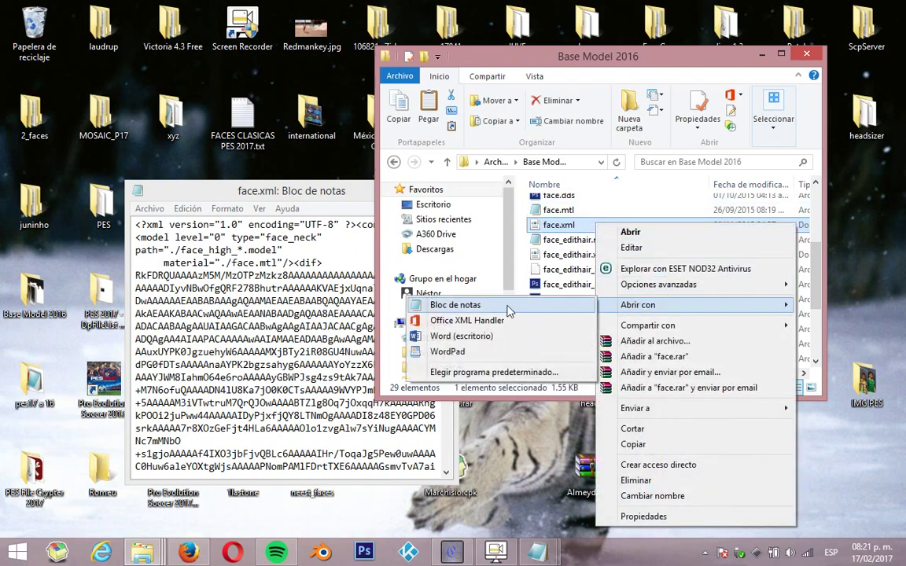
{"action": "left_click", "coordinate": [477, 309]}
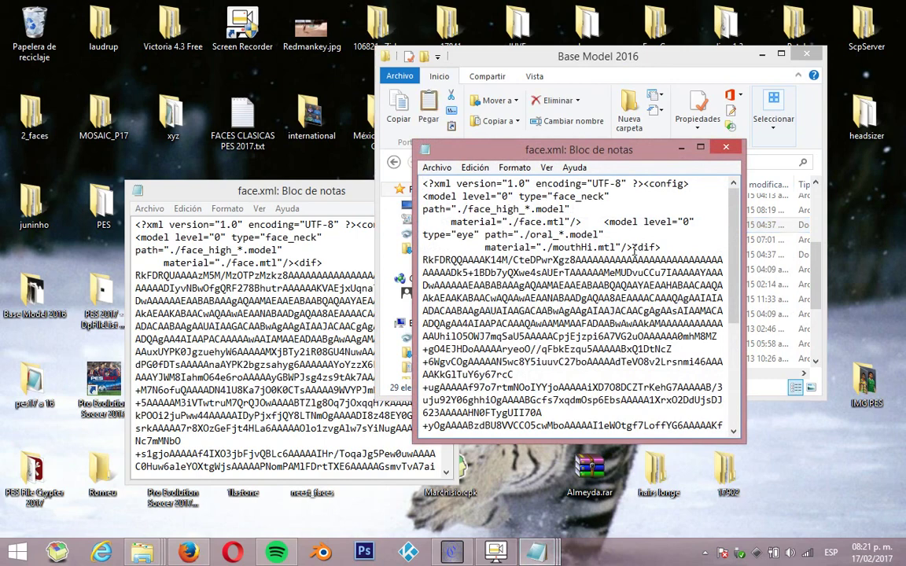
Copy all the text before the <dif> tag in the base model's face.xml and put that Notepad window away
{"action": "left_click_drag", "start_coordinate": [622, 247], "coordinate": [407, 170]}
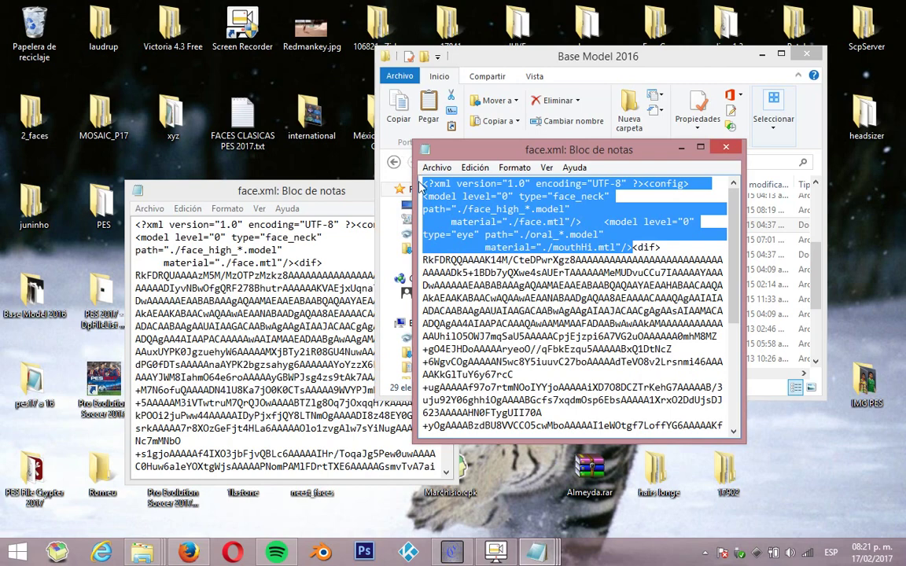
{"action": "right_click", "coordinate": [425, 196]}
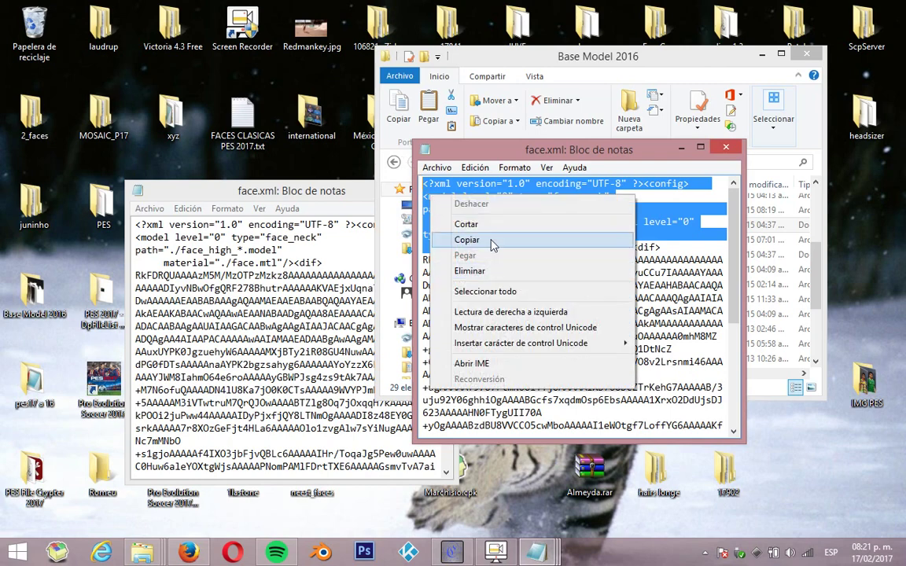
{"action": "left_click", "coordinate": [491, 239]}
{"action": "left_click", "coordinate": [670, 147]}
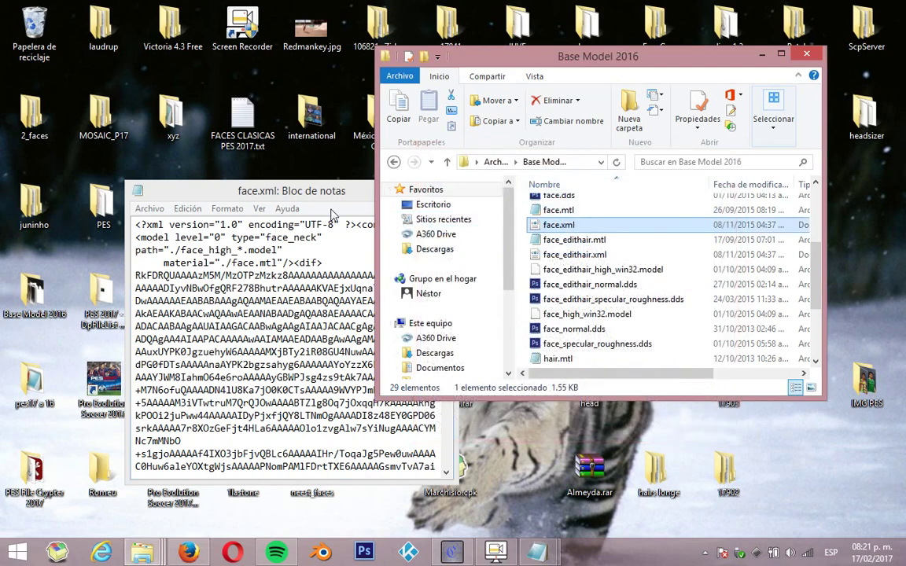
Replace everything before the <dif> tag in the player's face.xml with the copied header, then save and close the file
{"action": "left_click", "coordinate": [276, 200]}
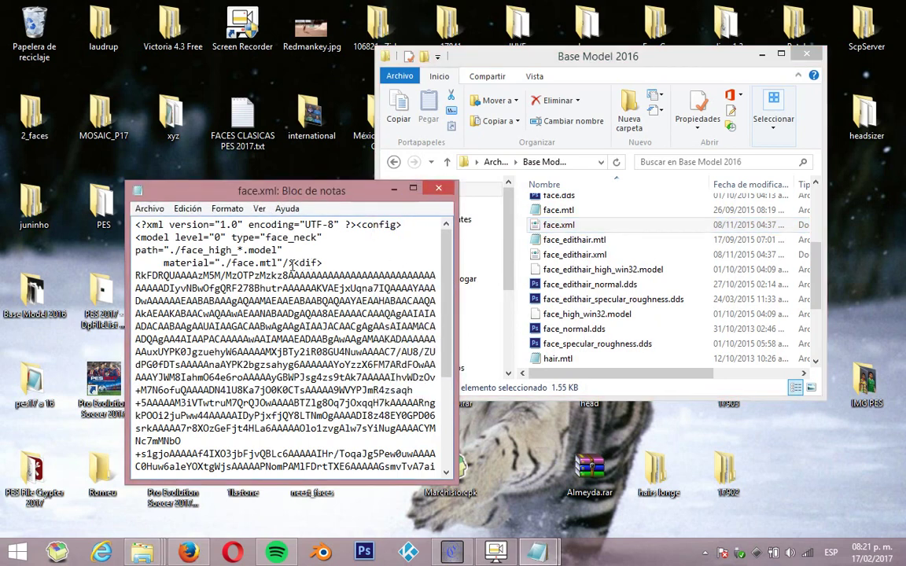
{"action": "left_click_drag", "start_coordinate": [294, 263], "coordinate": [136, 203]}
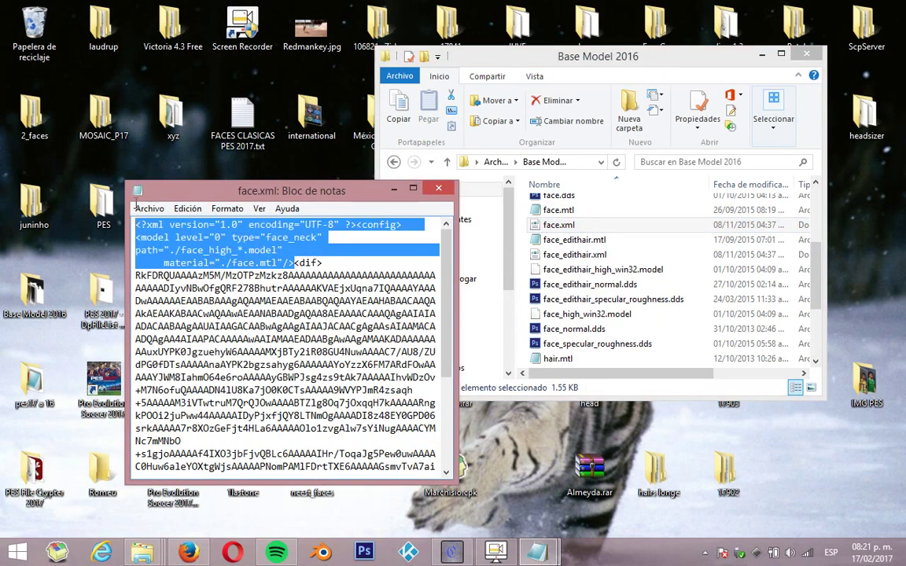
{"action": "key", "text": "Delete"}
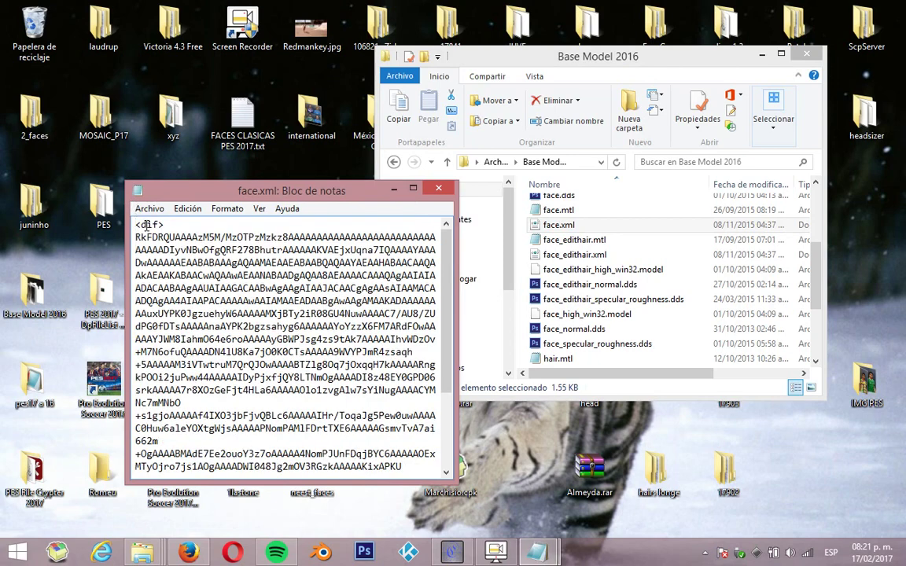
{"action": "key", "text": "ctrl+v"}
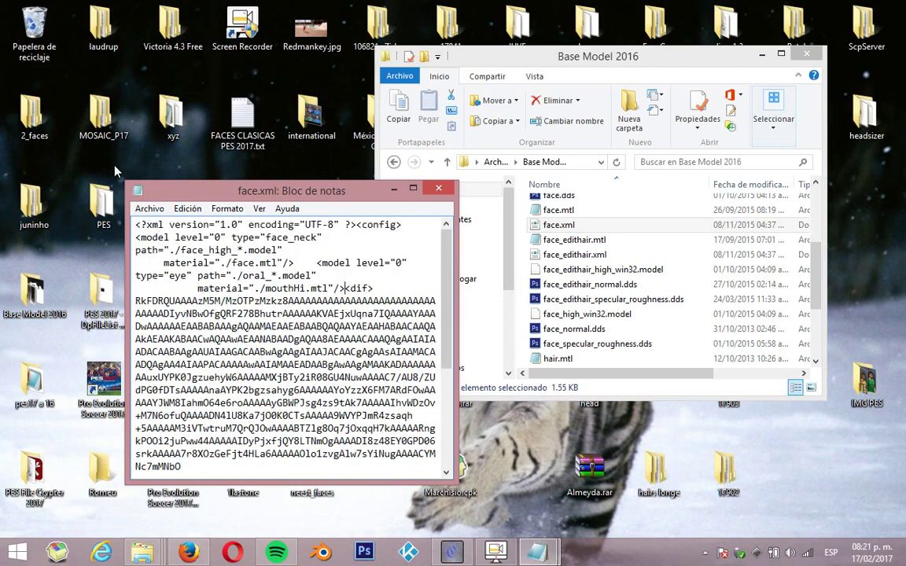
{"action": "left_click", "coordinate": [149, 208]}
{"action": "left_click", "coordinate": [161, 253]}
{"action": "left_click", "coordinate": [438, 188]}
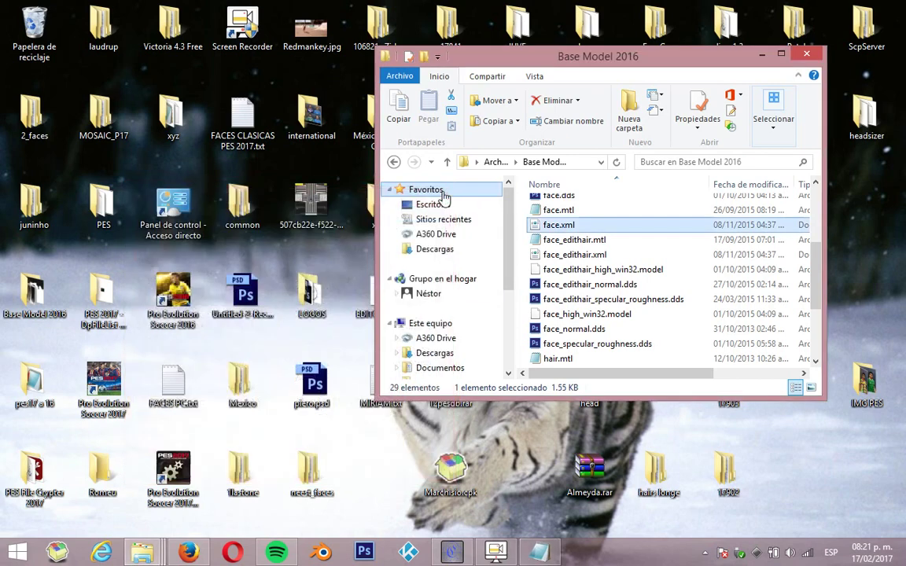
Close the Base Model 2016 window, then bring back the 17029 folder and the tutorial notes to consult step 5
{"action": "left_click", "coordinate": [805, 55]}
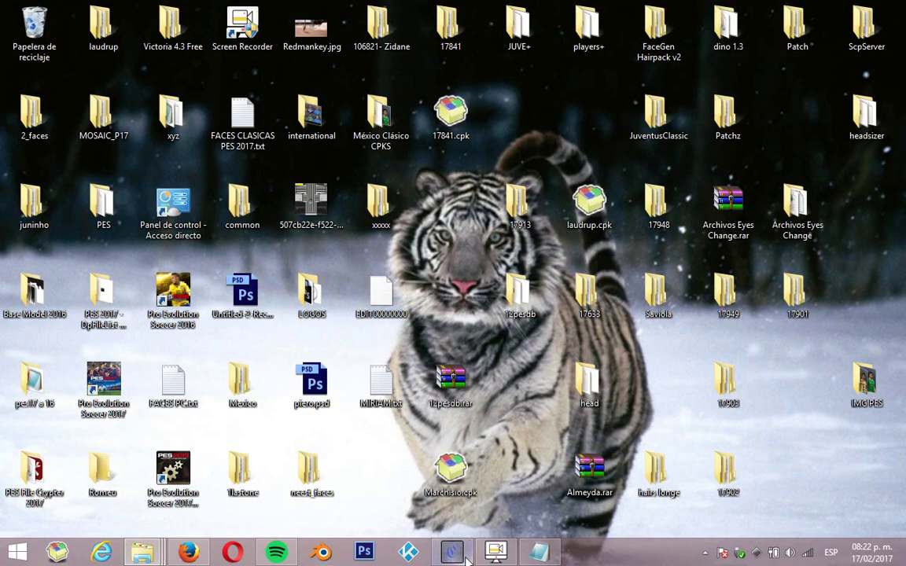
{"action": "left_click", "coordinate": [144, 553]}
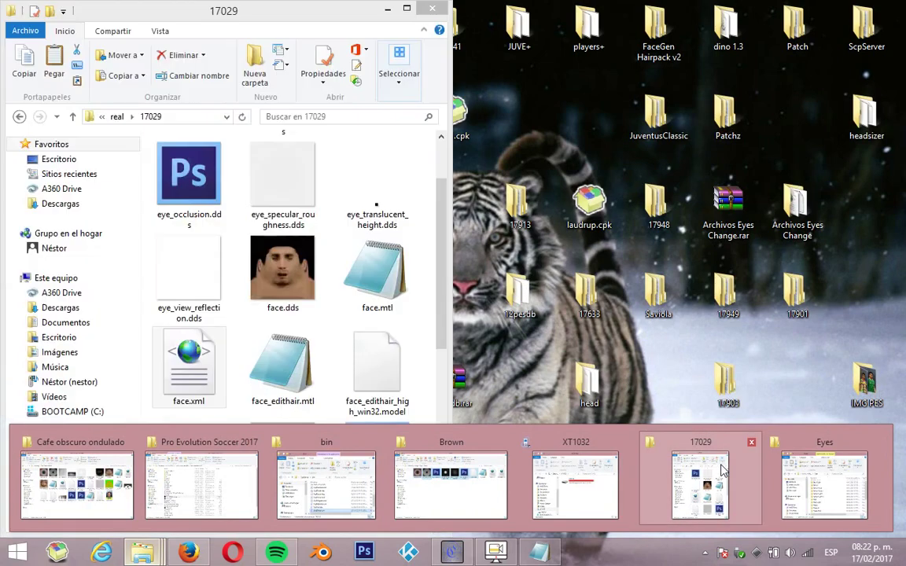
{"action": "left_click", "coordinate": [699, 484]}
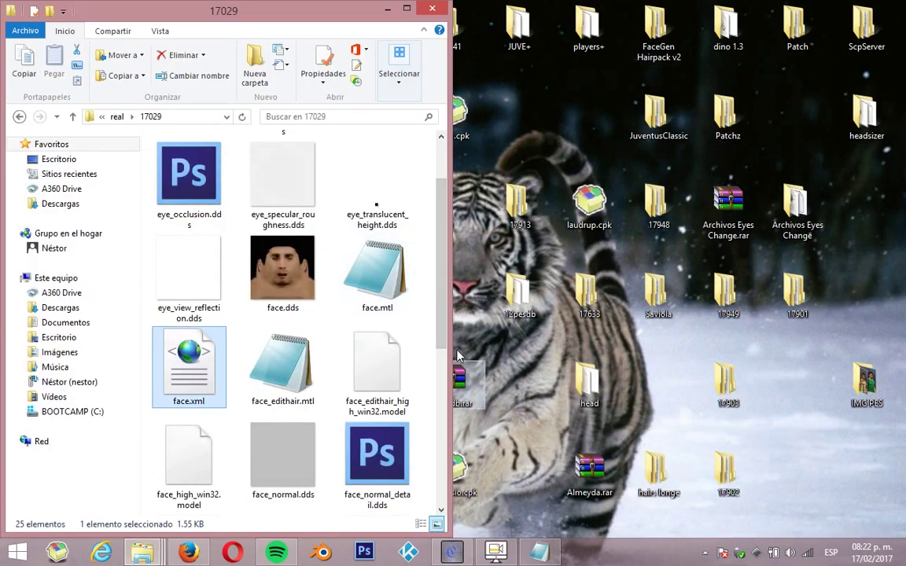
{"action": "left_click", "coordinate": [540, 553]}
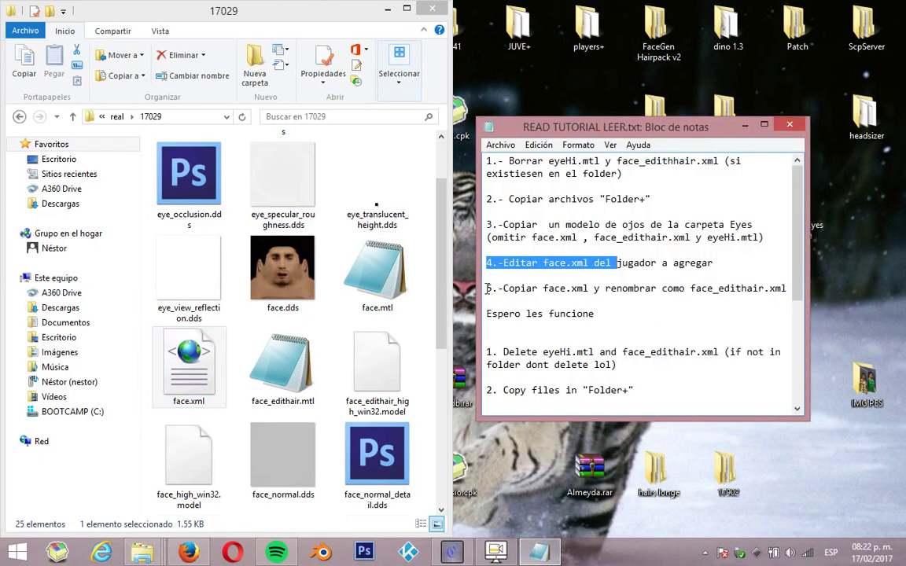
{"action": "left_click_drag", "start_coordinate": [486, 290], "coordinate": [786, 290]}
{"action": "left_click", "coordinate": [716, 305]}
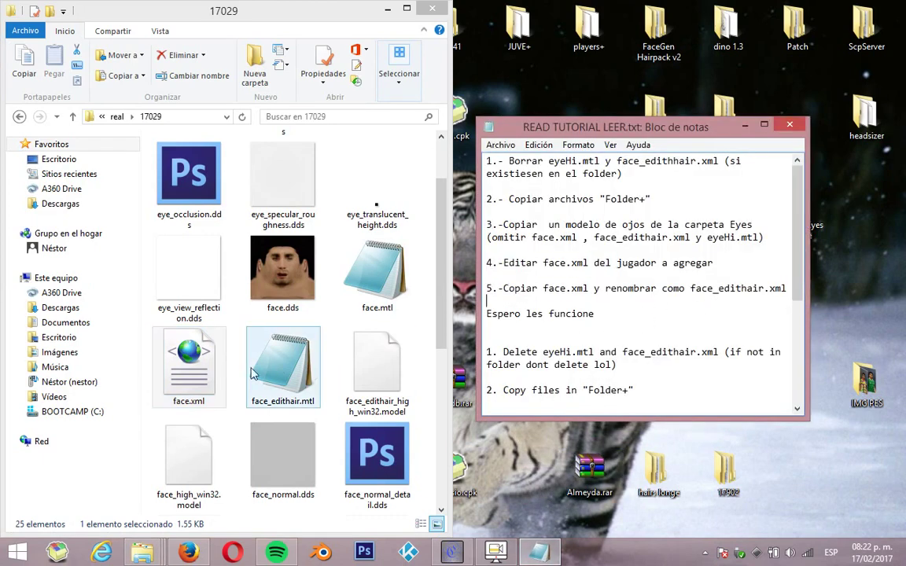
Duplicate face.xml within the 17029 folder
{"action": "left_click", "coordinate": [169, 329]}
{"action": "right_click", "coordinate": [169, 329]}
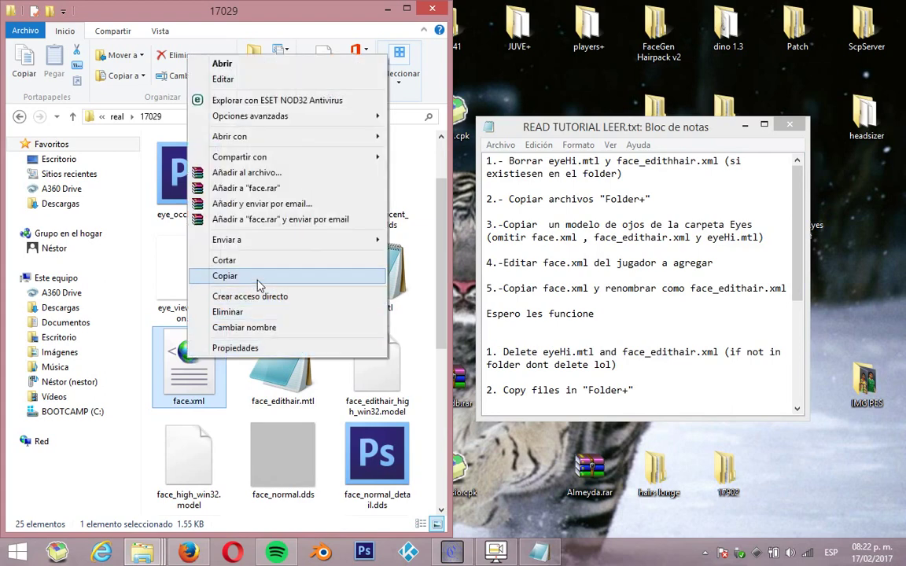
{"action": "left_click", "coordinate": [258, 276]}
{"action": "right_click", "coordinate": [148, 354]}
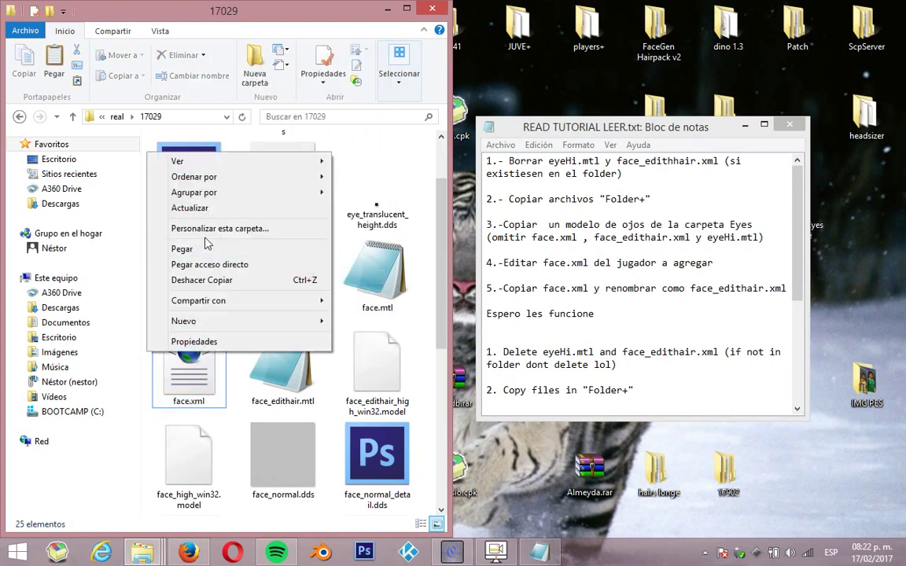
{"action": "left_click", "coordinate": [202, 249]}
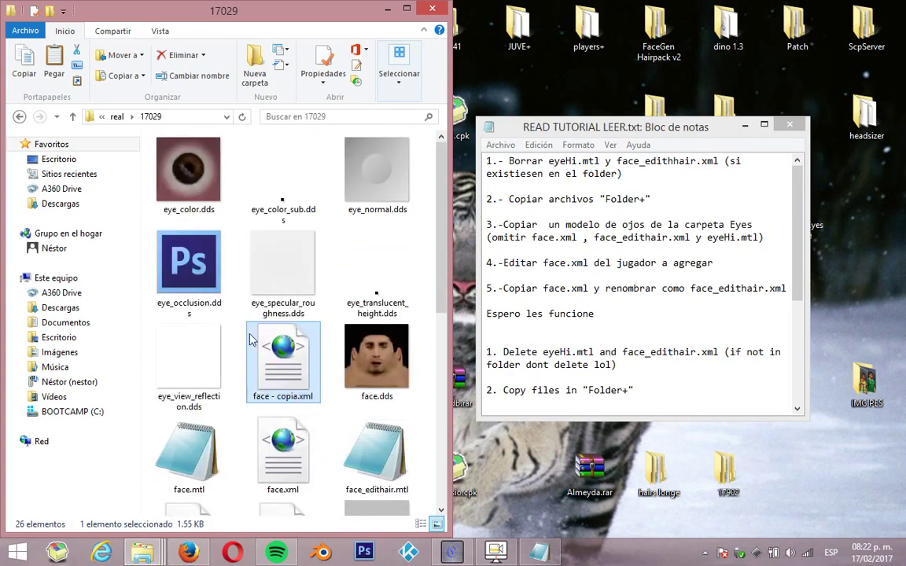
Rename the duplicate of face.xml as face_edithair.xml
{"action": "right_click", "coordinate": [267, 339]}
{"action": "left_click", "coordinate": [361, 341]}
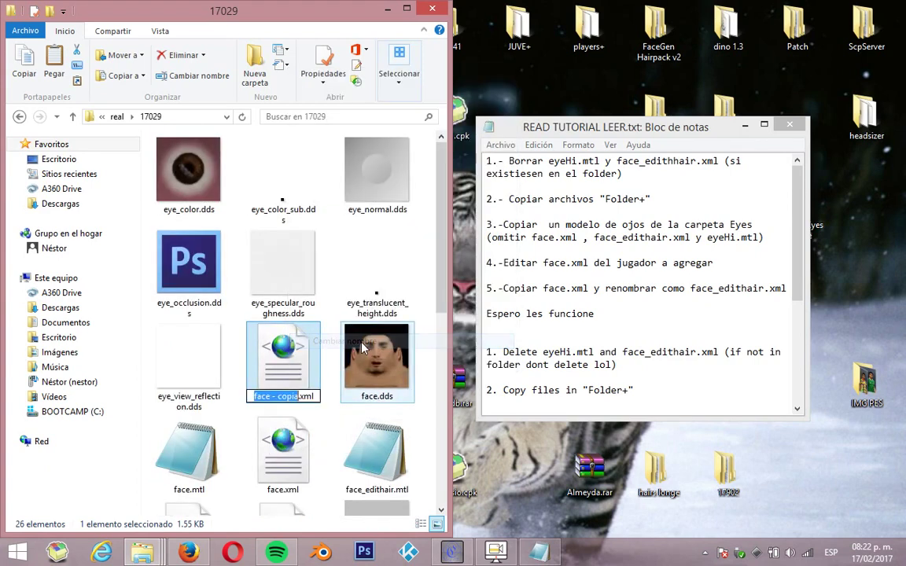
{"action": "key", "text": "Escape"}
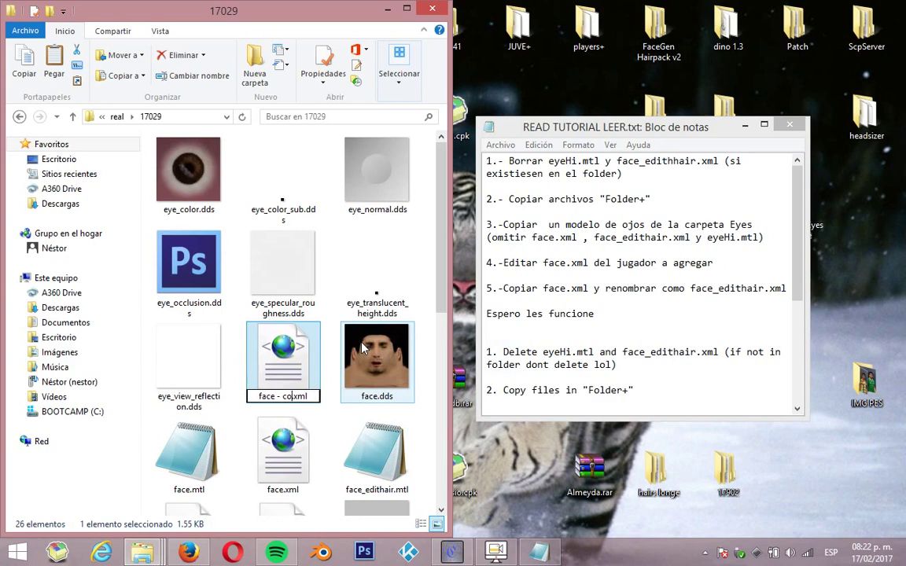
{"action": "key", "text": "BackSpace"}
{"action": "key", "text": "BackSpace"}
{"action": "key", "text": "BackSpace"}
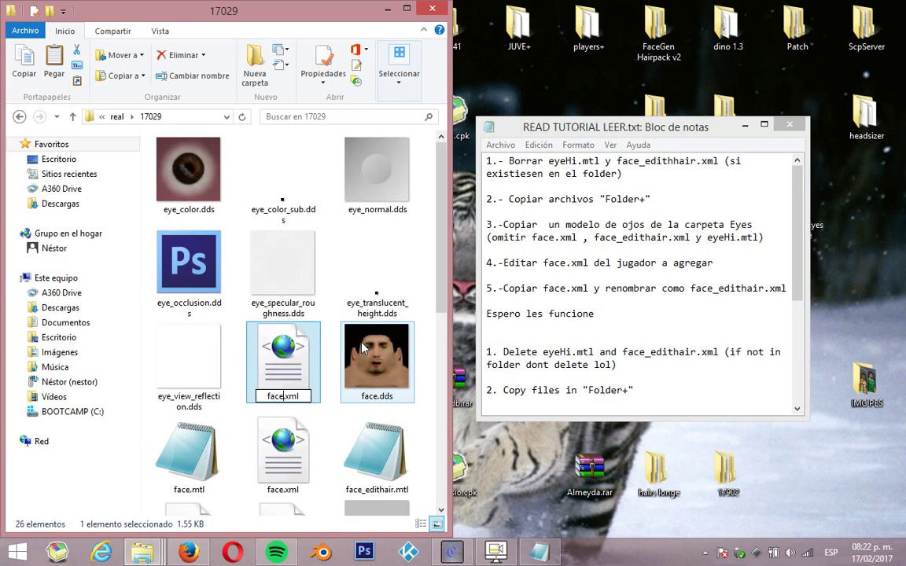
{"action": "type", "text": "_edithair"}
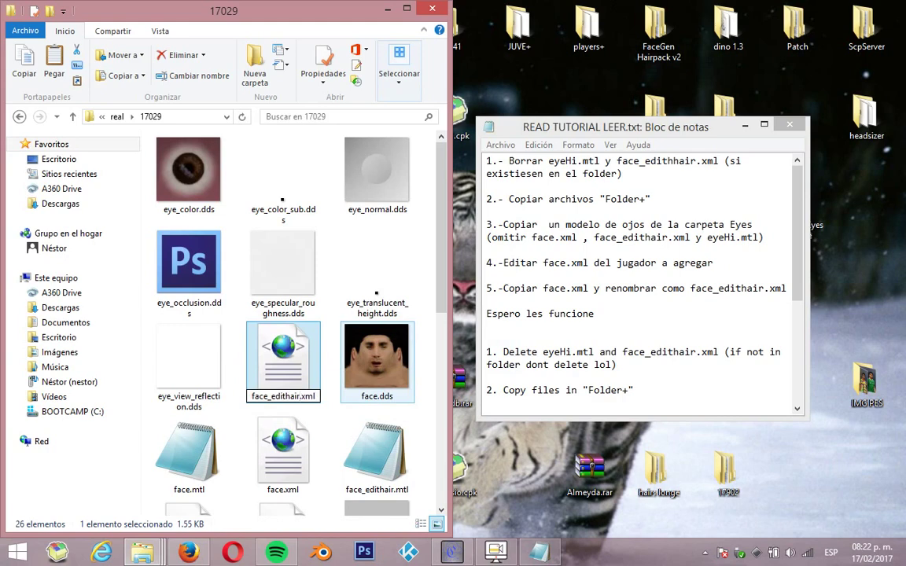
{"action": "key", "text": "Return"}
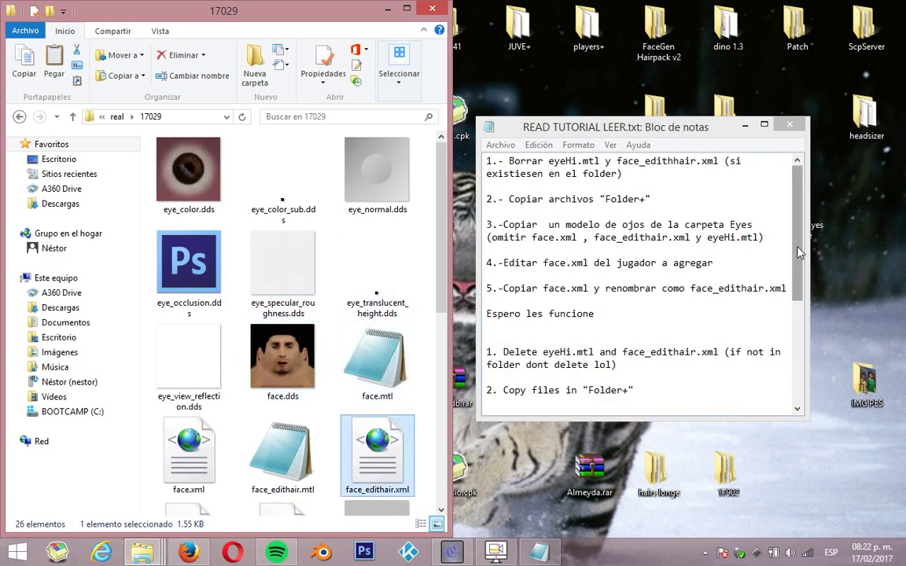
{"action": "left_click_drag", "start_coordinate": [796, 256], "coordinate": [796, 281]}
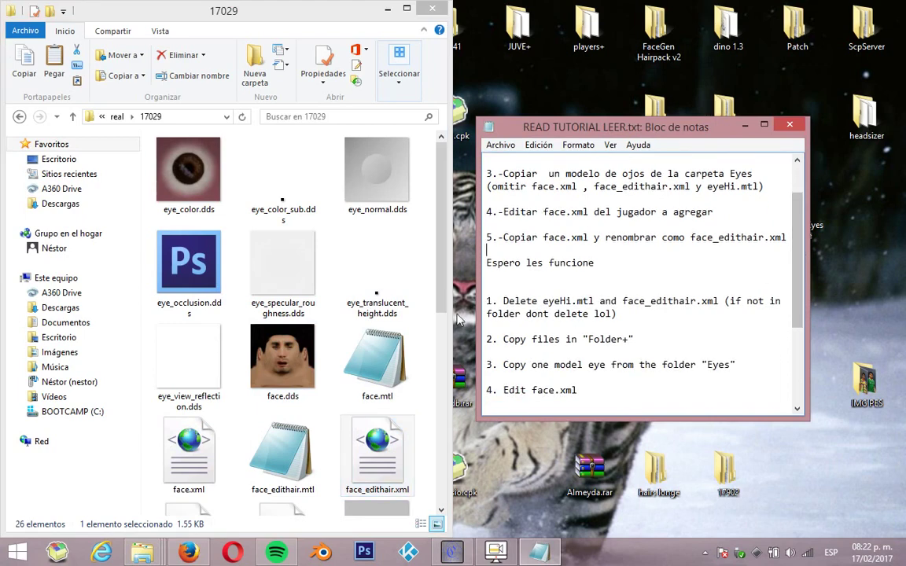
Check the files in the 17029 folder, then close its window and move the tutorial notes aside
{"action": "scroll", "coordinate": [354, 283], "scroll_direction": "down", "scroll_amount": 5}
{"action": "scroll", "coordinate": [421, 404], "scroll_direction": "down", "scroll_amount": 3}
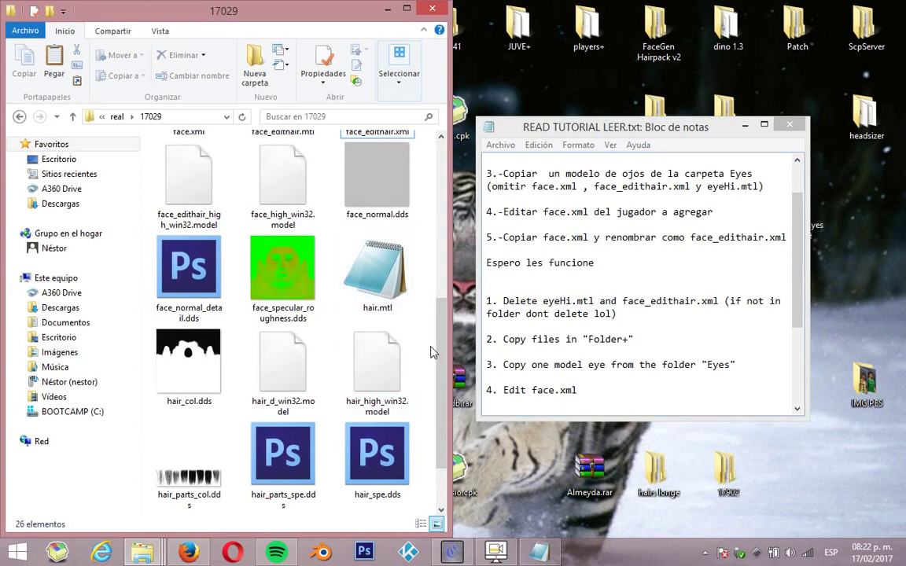
{"action": "scroll", "coordinate": [428, 378], "scroll_direction": "down", "scroll_amount": 2}
{"action": "scroll", "coordinate": [452, 401], "scroll_direction": "up", "scroll_amount": 10}
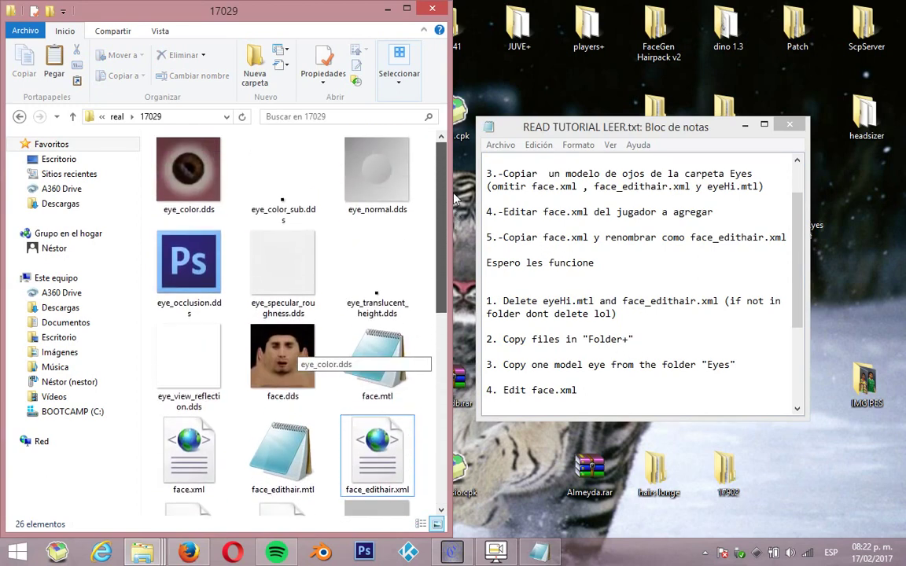
{"action": "left_click", "coordinate": [431, 11]}
{"action": "left_click_drag", "start_coordinate": [635, 131], "coordinate": [682, 132]}
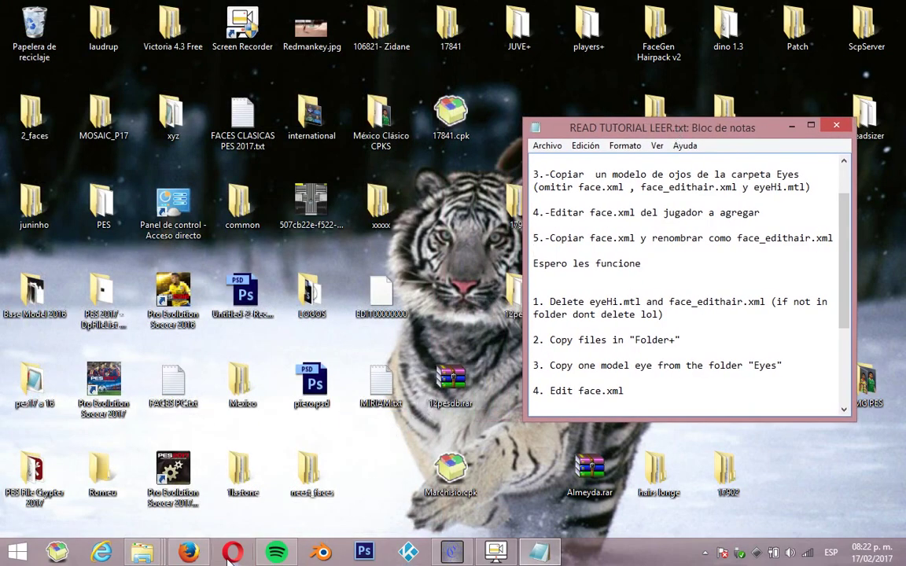
Launch CRI Packed File Maker, then minimize it and the tutorial notes to clear the desktop
{"action": "mouse_move", "coordinate": [206, 562]}
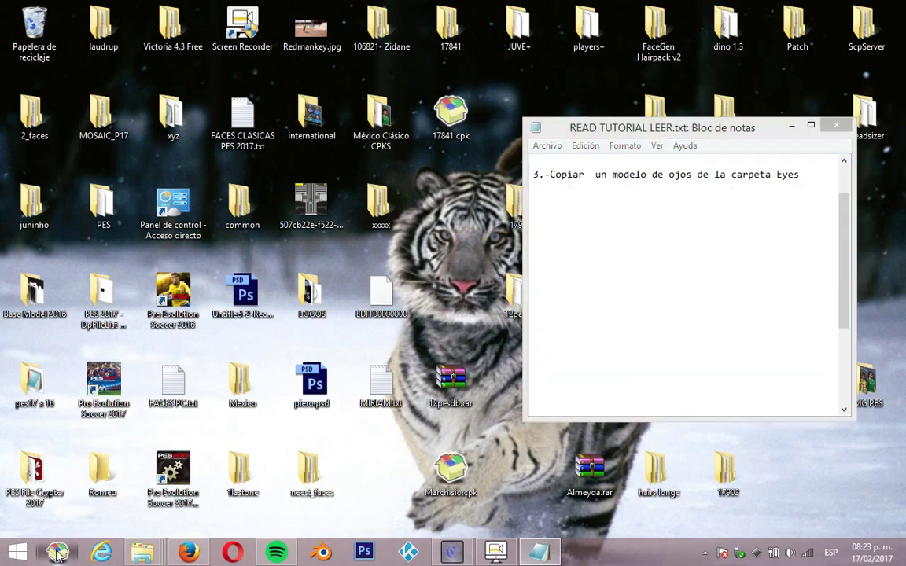
{"action": "left_click", "coordinate": [54, 552]}
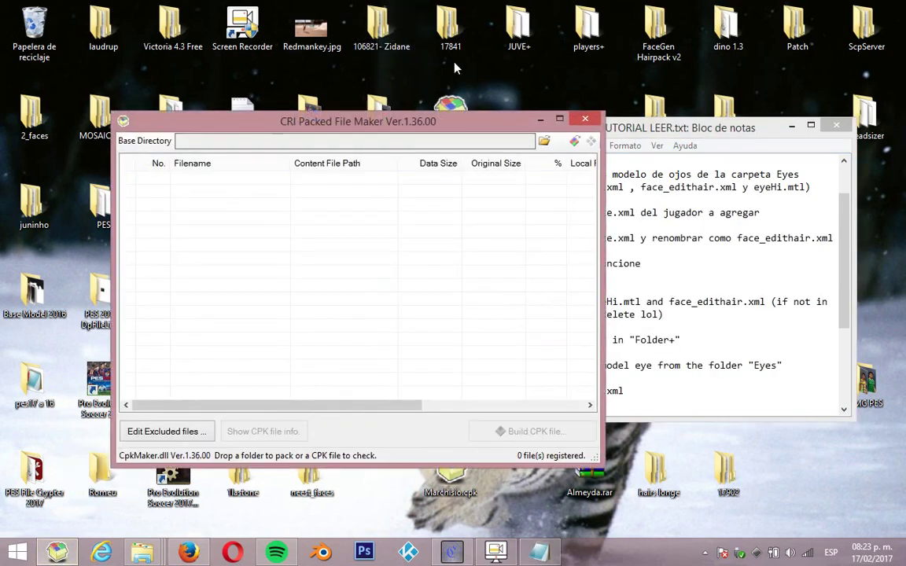
{"action": "left_click", "coordinate": [542, 143]}
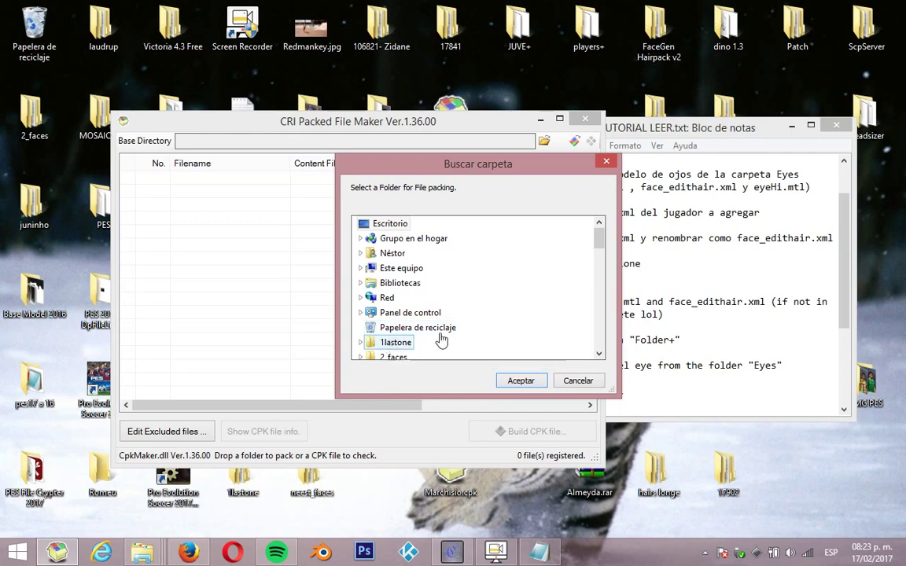
{"action": "left_click", "coordinate": [578, 380]}
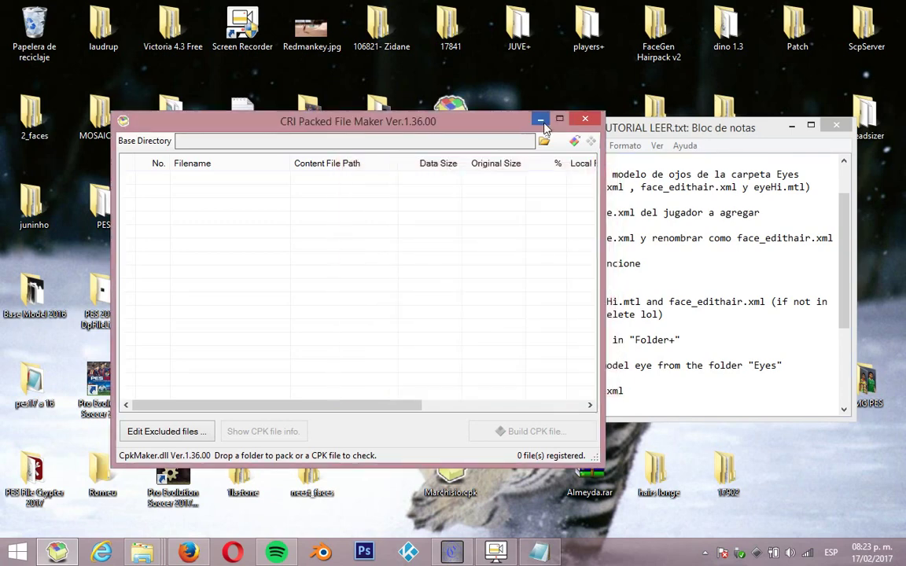
{"action": "left_click", "coordinate": [541, 120]}
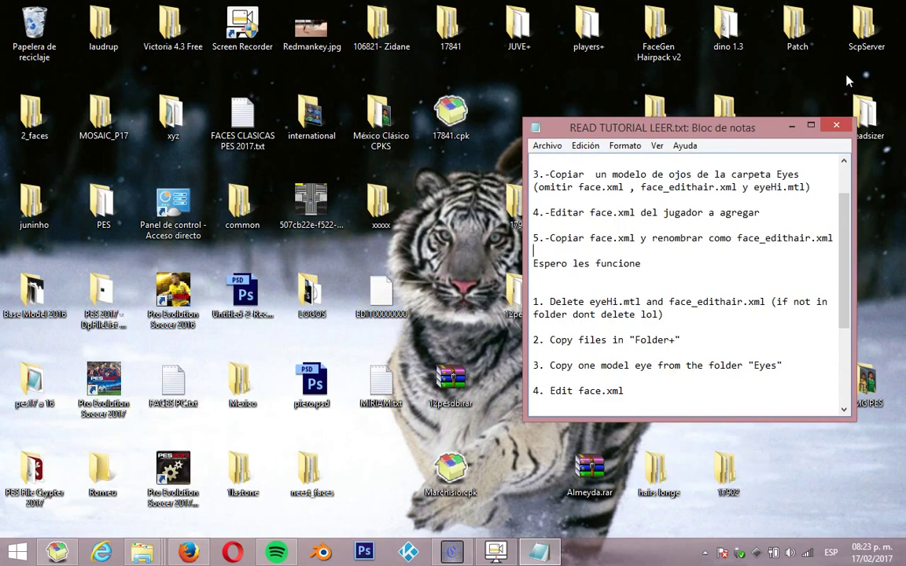
{"action": "left_click", "coordinate": [790, 128]}
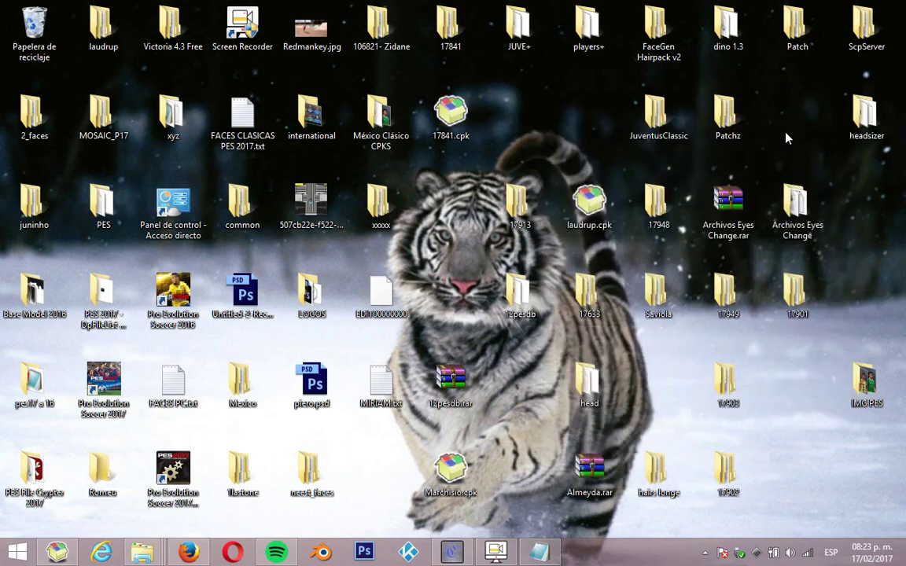
Examine the Saviola folder's structure through common/character0/model/character/face/real to check the player folder's number, then close the window
{"action": "double_click", "coordinate": [659, 297]}
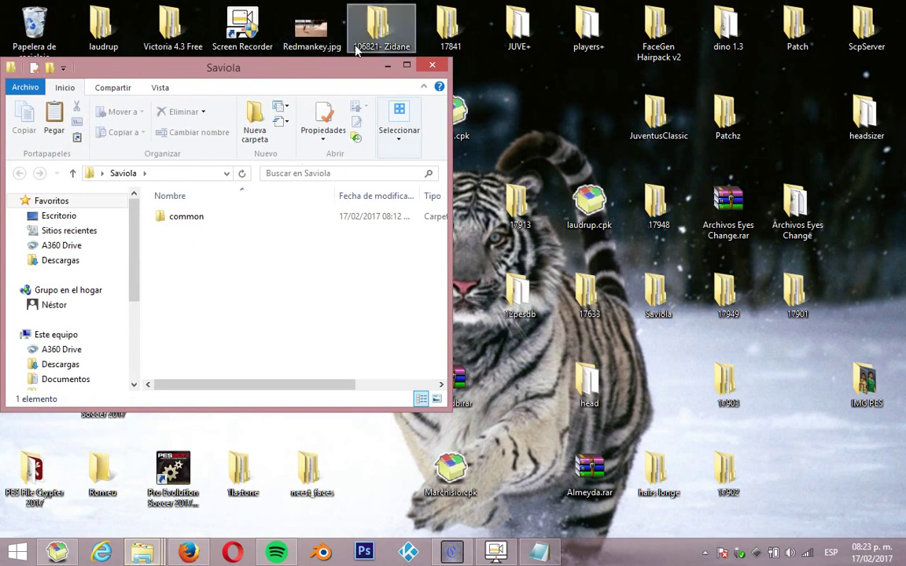
{"action": "left_click", "coordinate": [406, 65]}
{"action": "left_click", "coordinate": [273, 157]}
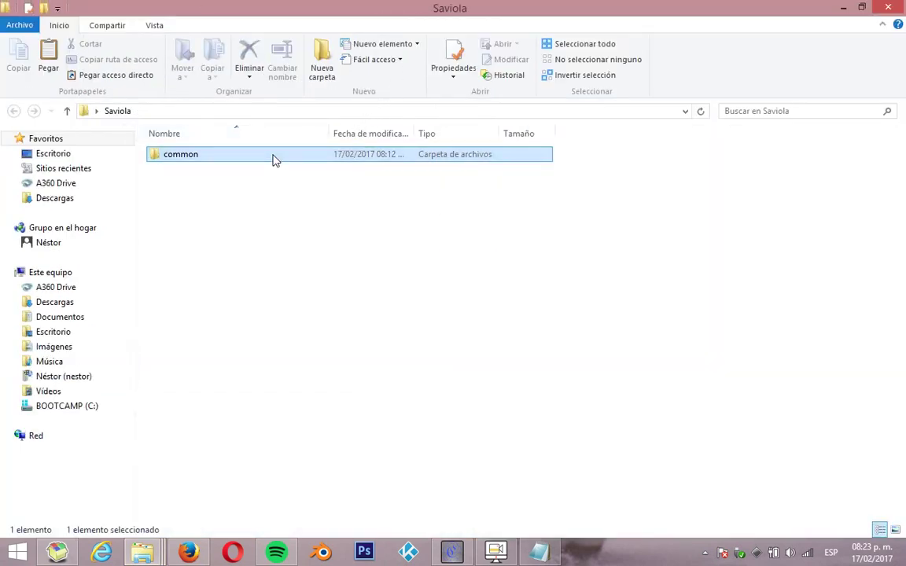
{"action": "double_click", "coordinate": [273, 157]}
{"action": "double_click", "coordinate": [273, 157]}
{"action": "double_click", "coordinate": [273, 157]}
{"action": "double_click", "coordinate": [273, 157]}
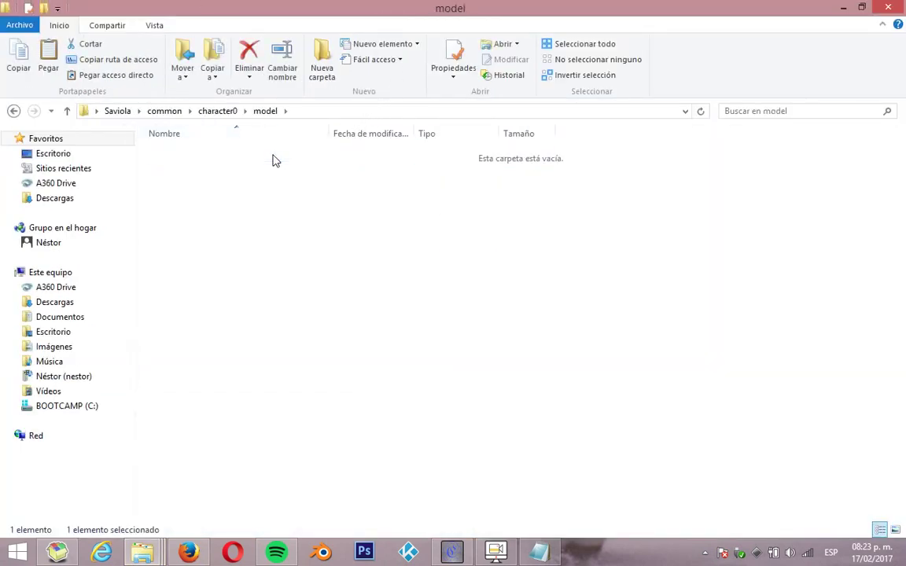
{"action": "double_click", "coordinate": [273, 157]}
{"action": "double_click", "coordinate": [273, 158]}
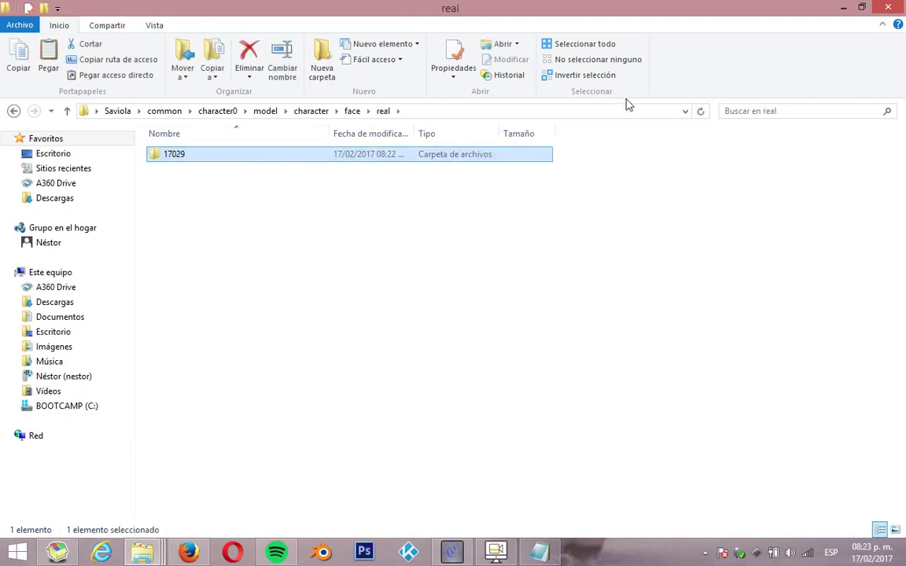
{"action": "left_click", "coordinate": [896, 5]}
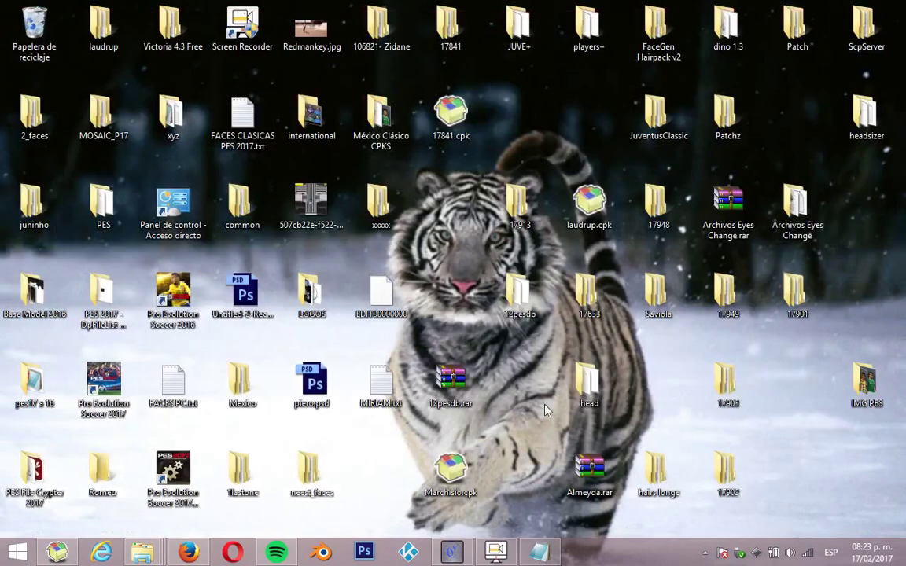
Rename the Saviola folder on the desktop as 17029
{"action": "right_click", "coordinate": [659, 291]}
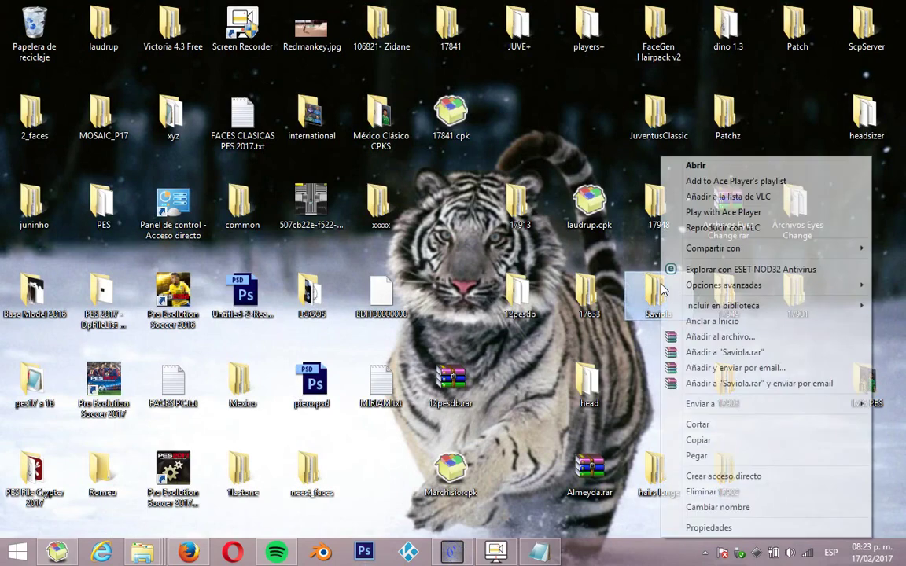
{"action": "left_click", "coordinate": [742, 510]}
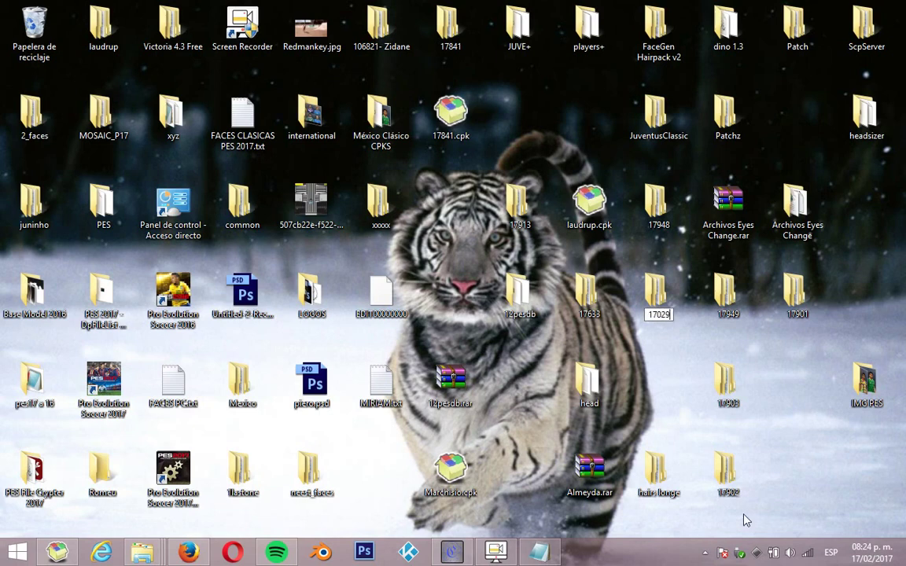
{"action": "type", "text": "17029"}
{"action": "key", "text": "Return"}
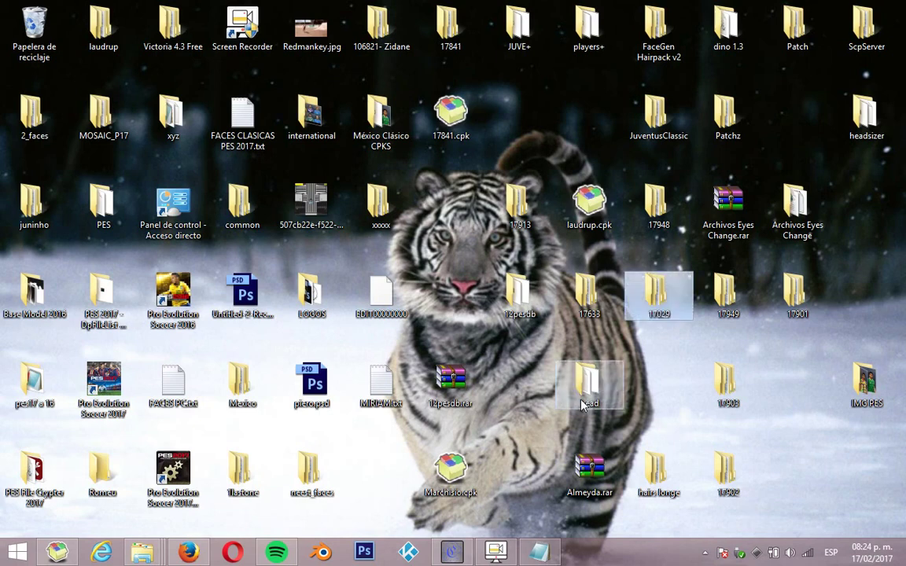
Switch to CRI Packed File Maker and load the desktop folder 17029 as the base directory
{"action": "left_click", "coordinate": [57, 552]}
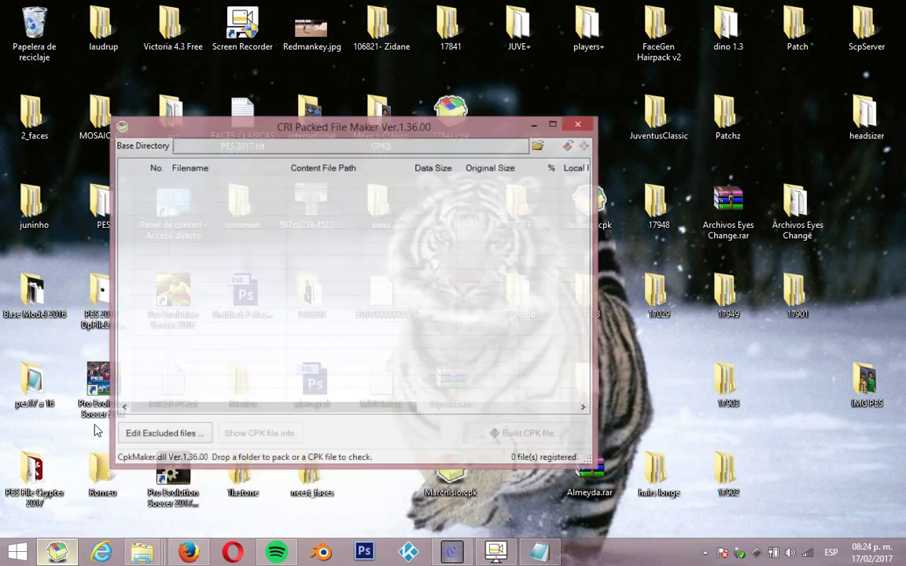
{"action": "left_click", "coordinate": [543, 141]}
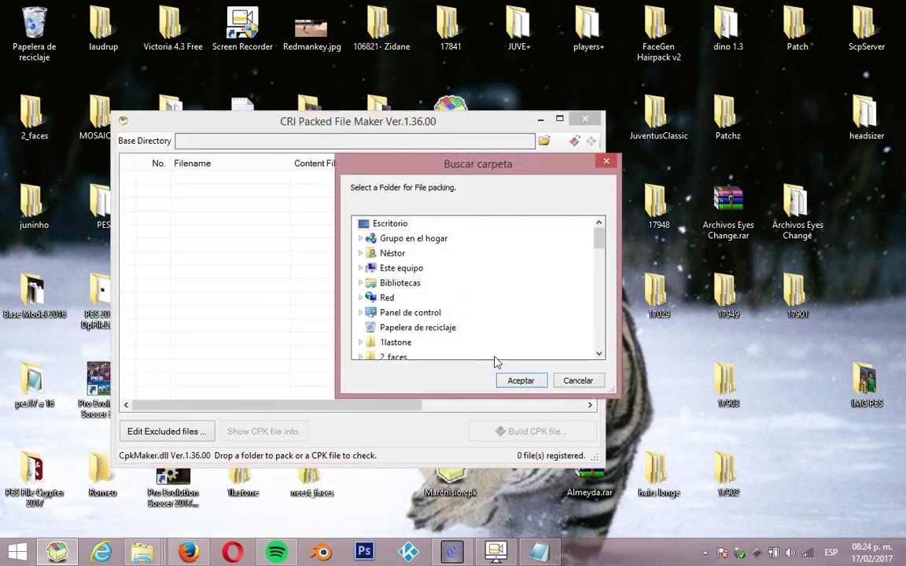
{"action": "left_click", "coordinate": [598, 353]}
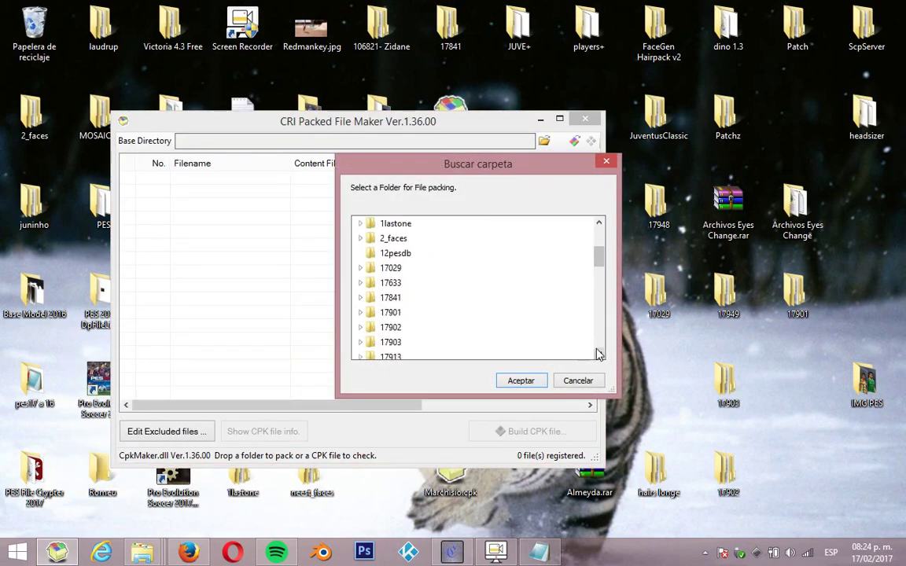
{"action": "left_click", "coordinate": [391, 268]}
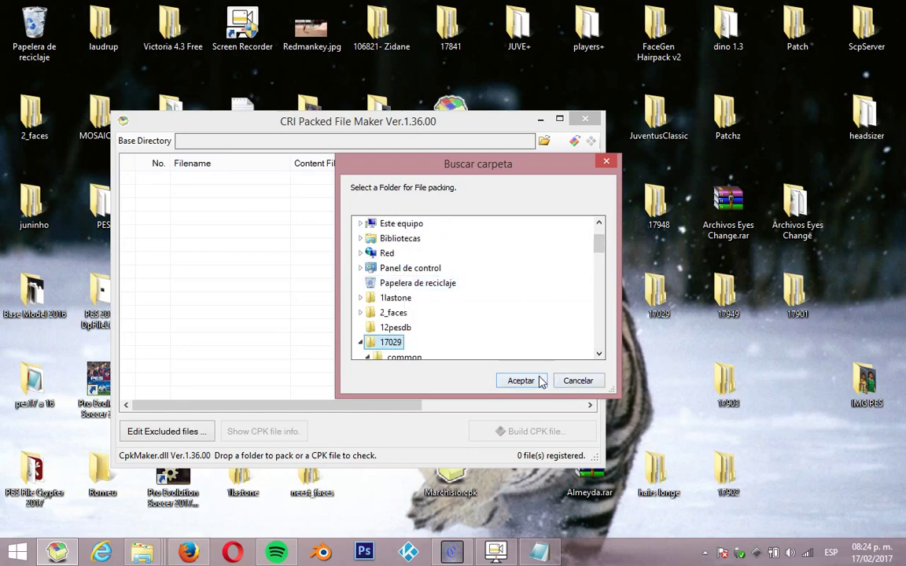
{"action": "left_click", "coordinate": [521, 380]}
Build the loaded folder into 17029.cpk on the desktop with the default settings, then close the packing tool
{"action": "left_click", "coordinate": [495, 431]}
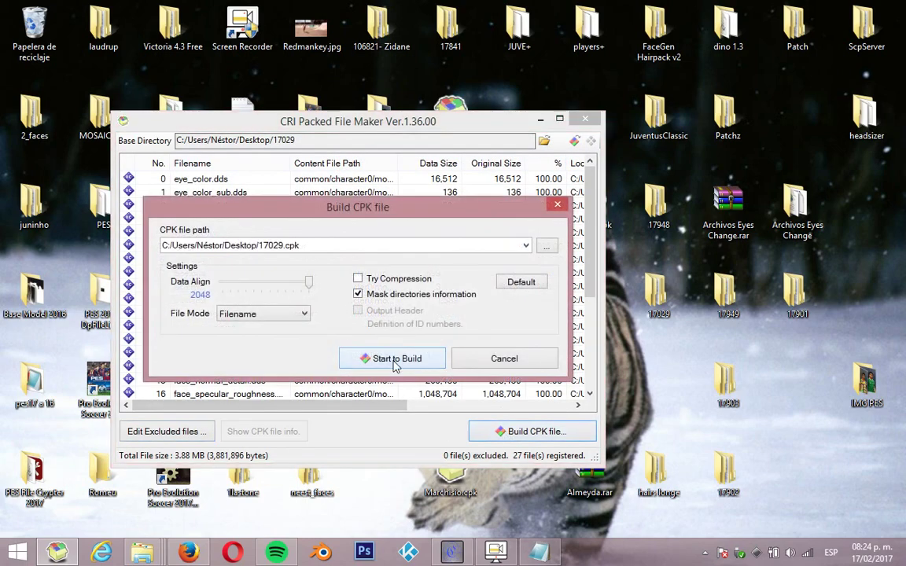
{"action": "left_click", "coordinate": [393, 364]}
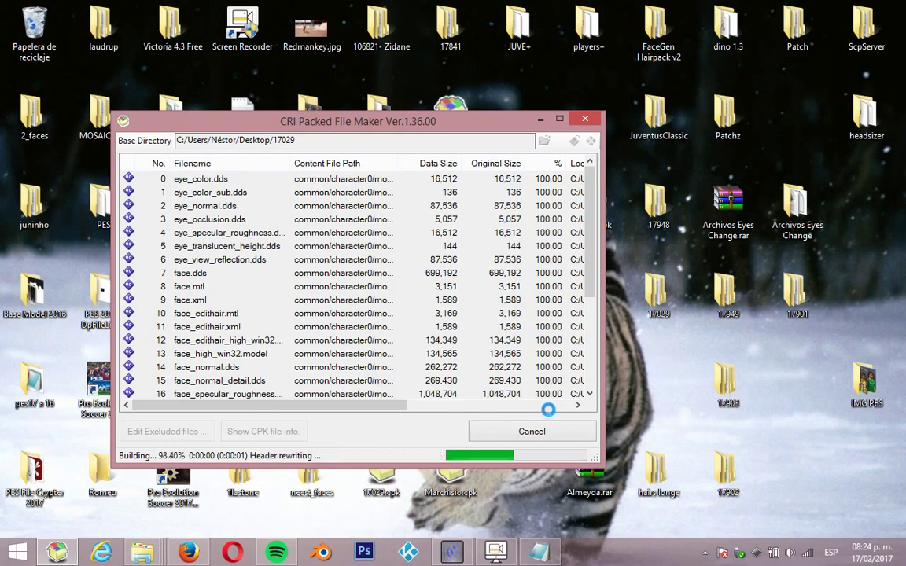
{"action": "left_click", "coordinate": [474, 375]}
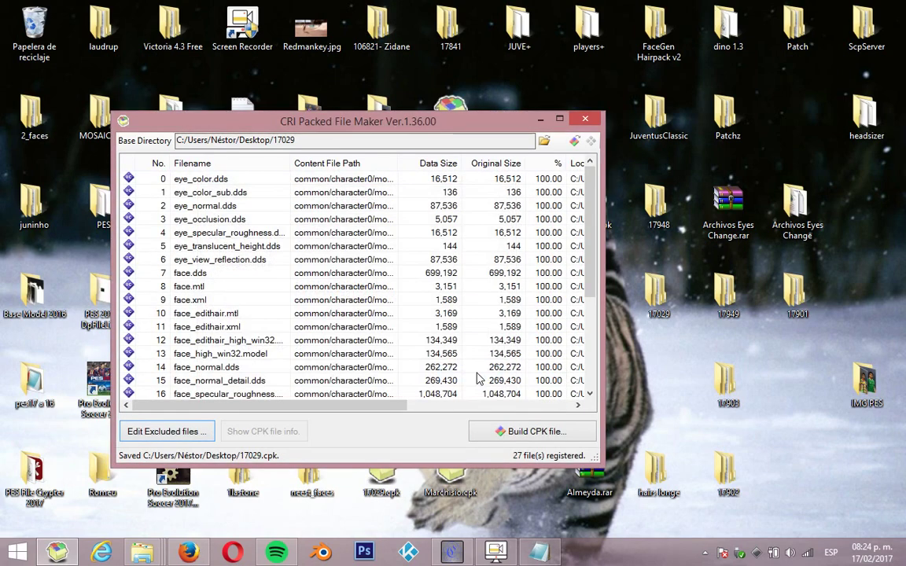
{"action": "left_click", "coordinate": [585, 120]}
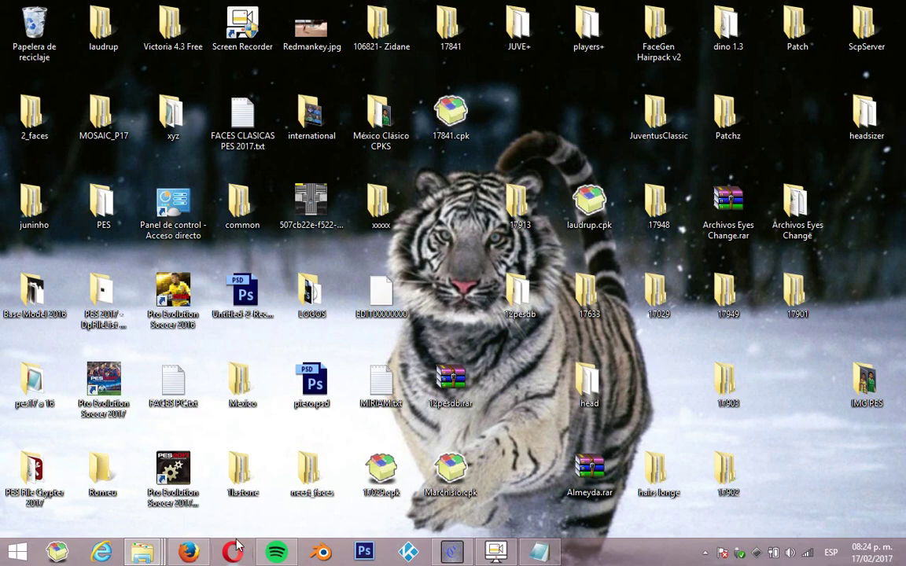
Move 17029.cpk from the desktop into neest_faces/common/character0/model/character/face/real, then close the folder window
{"action": "right_click", "coordinate": [369, 471]}
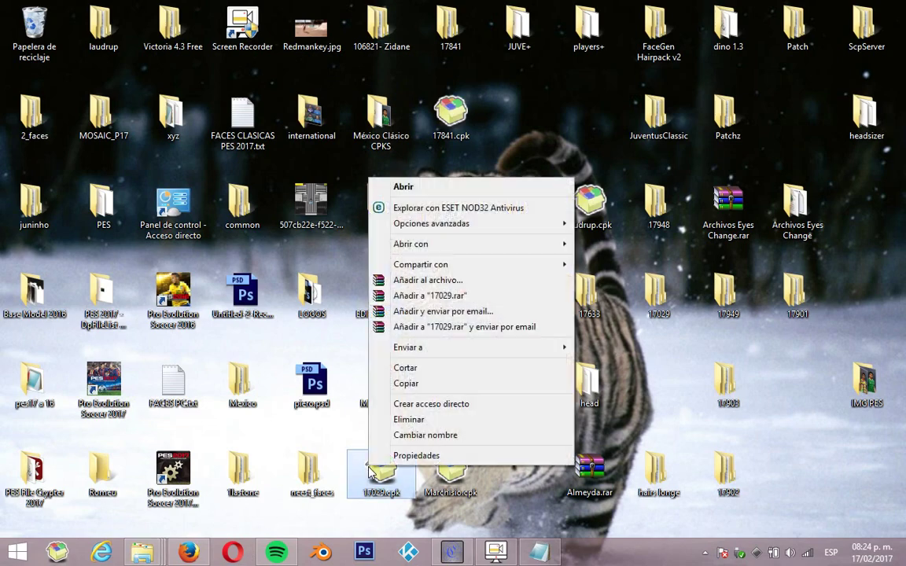
{"action": "left_click", "coordinate": [405, 379]}
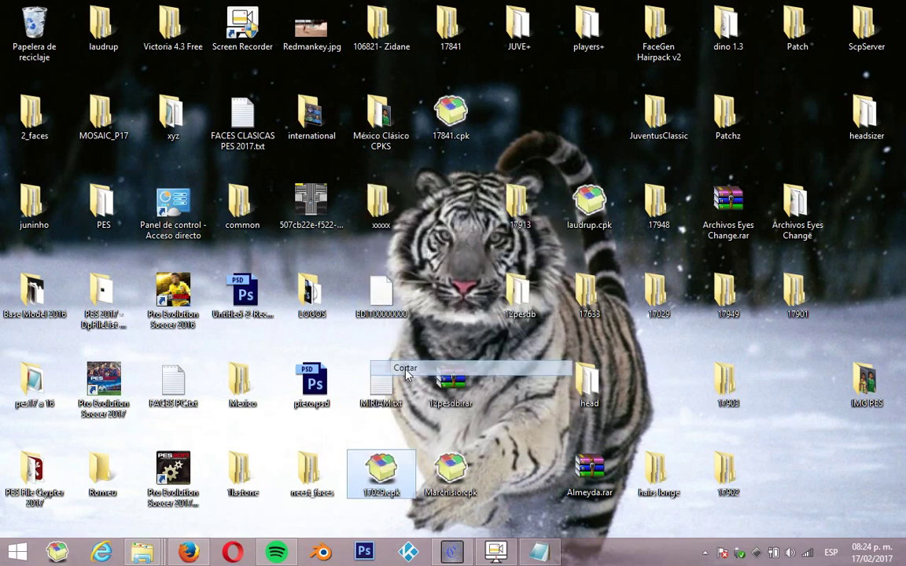
{"action": "double_click", "coordinate": [320, 475]}
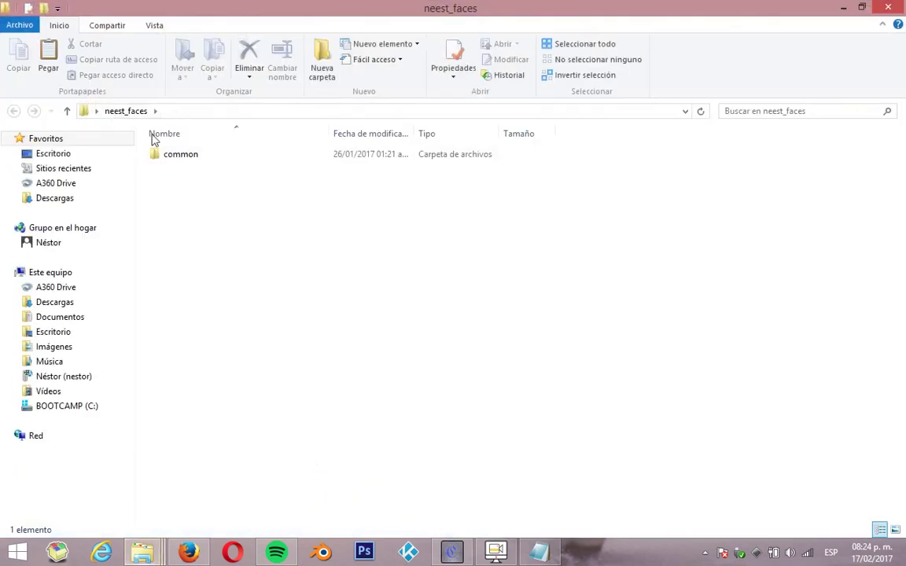
{"action": "double_click", "coordinate": [210, 155]}
{"action": "double_click", "coordinate": [221, 158]}
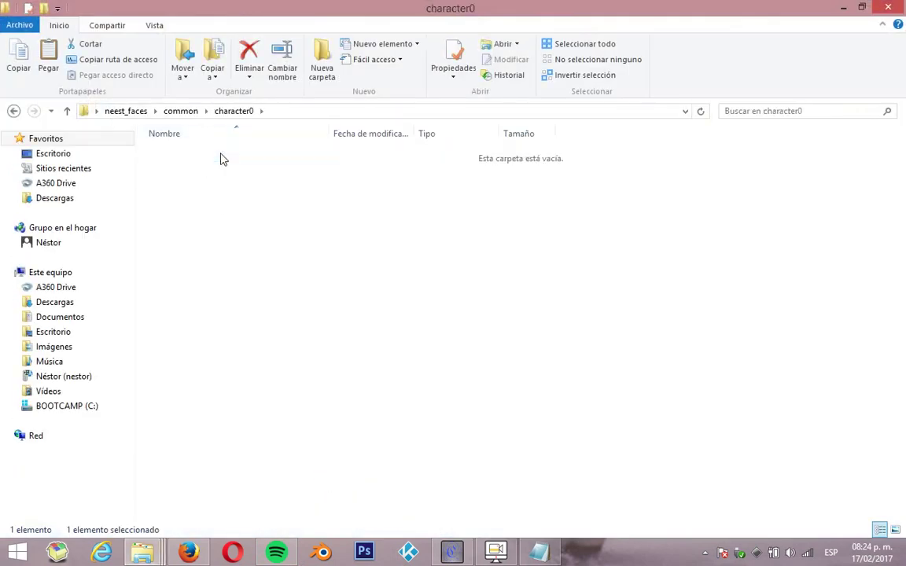
{"action": "double_click", "coordinate": [220, 158]}
{"action": "double_click", "coordinate": [220, 157]}
{"action": "double_click", "coordinate": [220, 158]}
{"action": "double_click", "coordinate": [222, 157]}
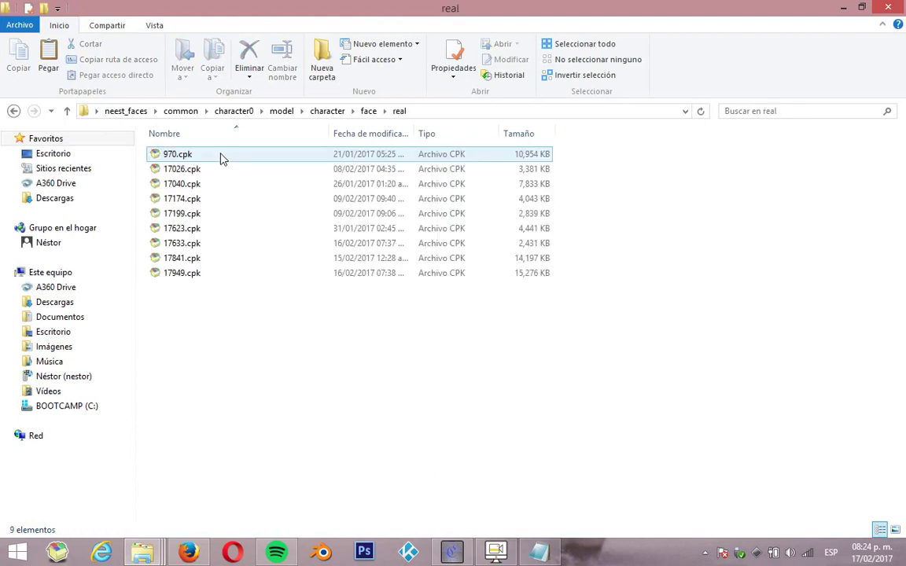
{"action": "right_click", "coordinate": [238, 441]}
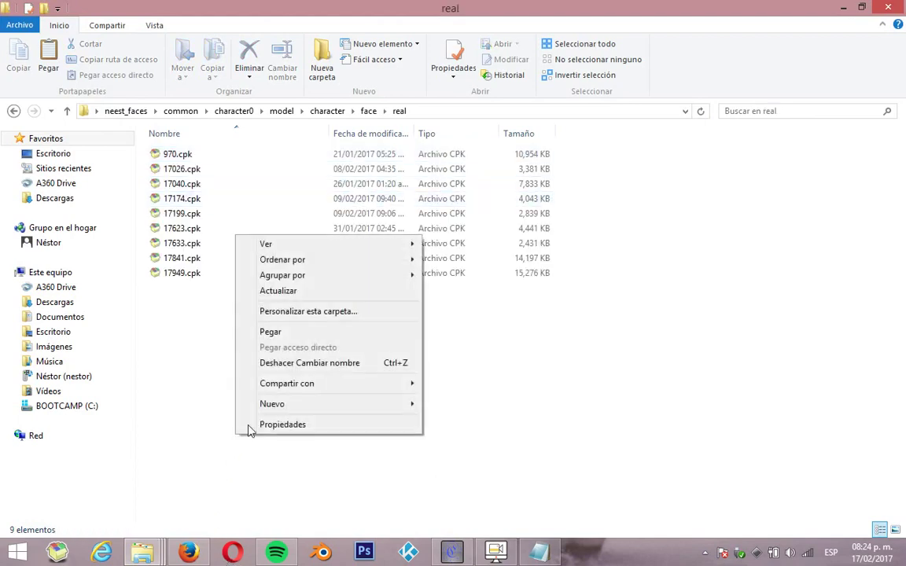
{"action": "left_click", "coordinate": [295, 325]}
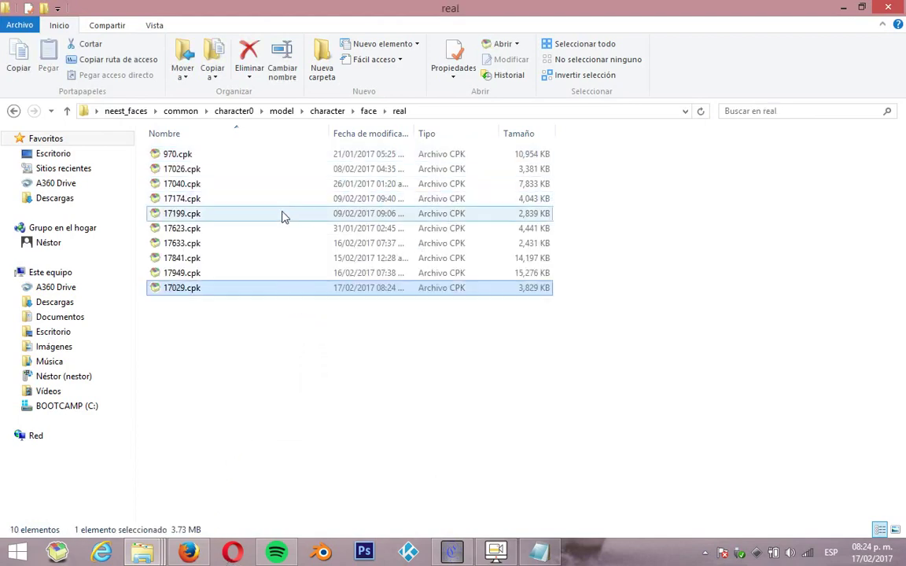
{"action": "left_click", "coordinate": [248, 350]}
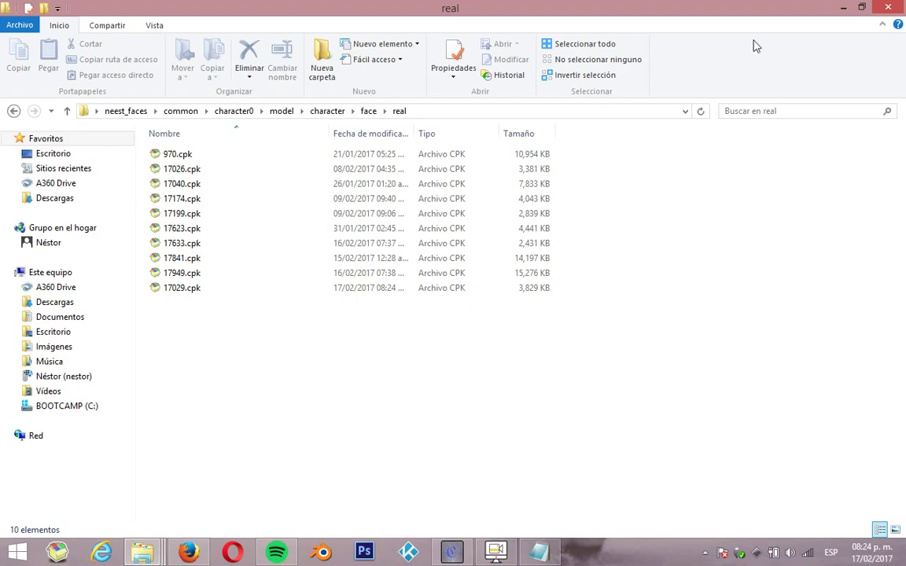
{"action": "left_click", "coordinate": [888, 9]}
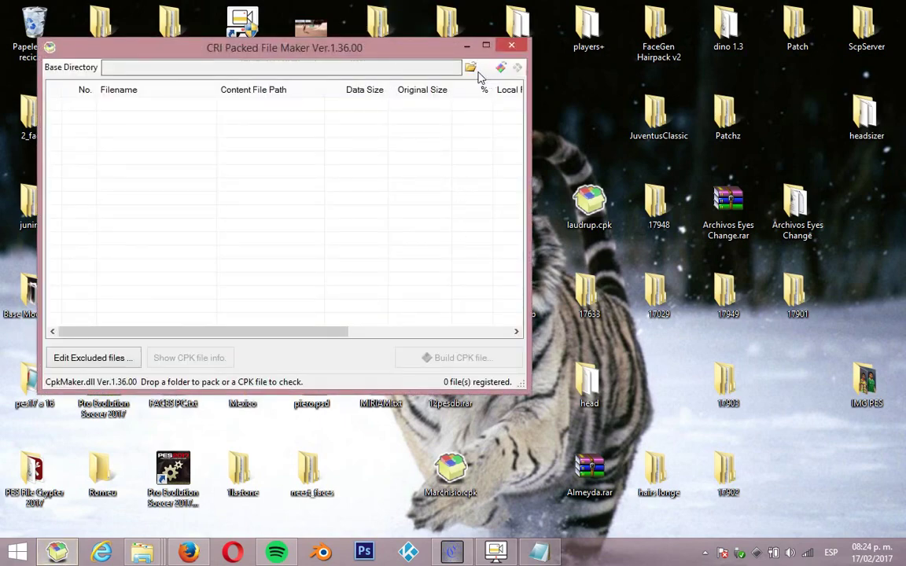
Load the desktop folder 17029 into the file packer as the base directory
{"action": "left_click", "coordinate": [469, 67]}
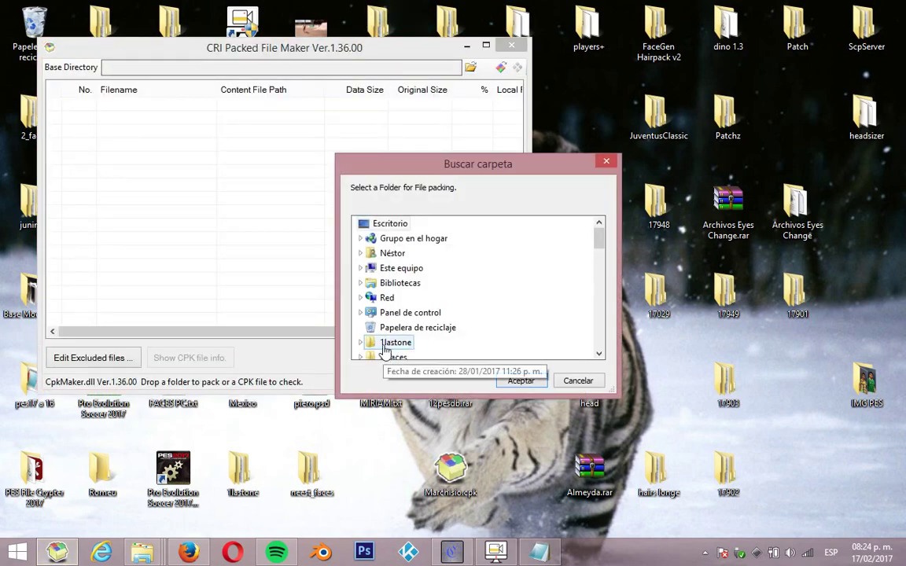
{"action": "left_click", "coordinate": [360, 342]}
{"action": "scroll", "coordinate": [378, 350], "scroll_direction": "down", "scroll_amount": 2}
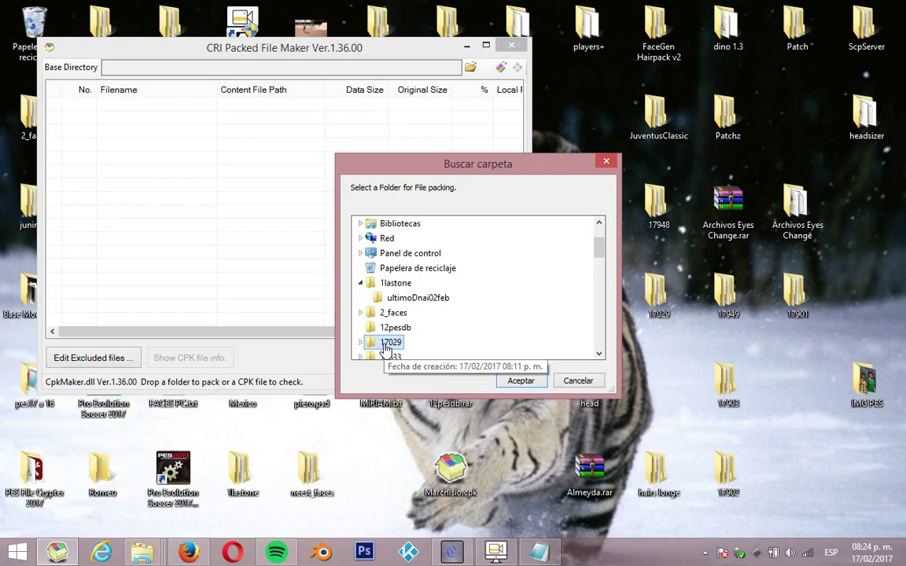
{"action": "key", "text": "Return"}
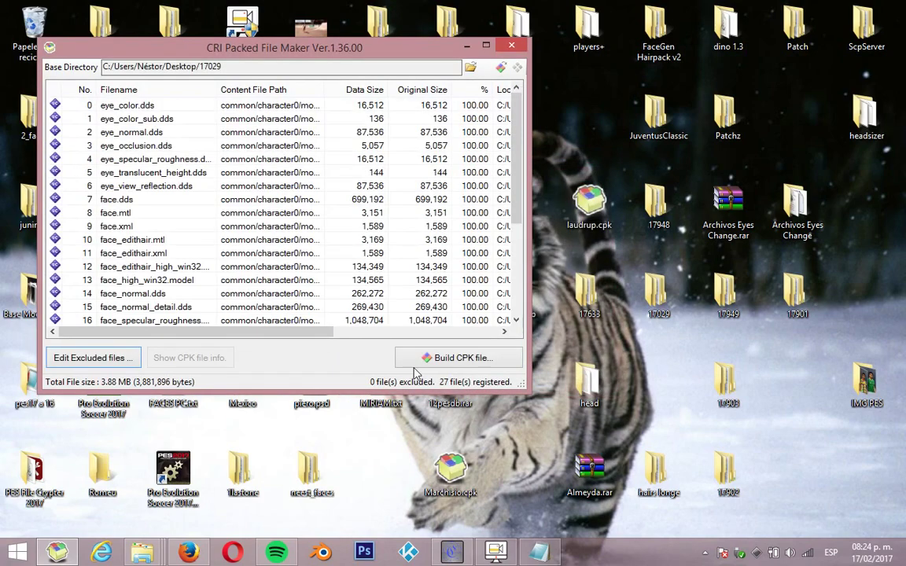
Build the loaded folder into 17029.cpk on the desktop, close the packing tool and cut the packed file
{"action": "left_click", "coordinate": [421, 363]}
{"action": "left_click", "coordinate": [338, 283]}
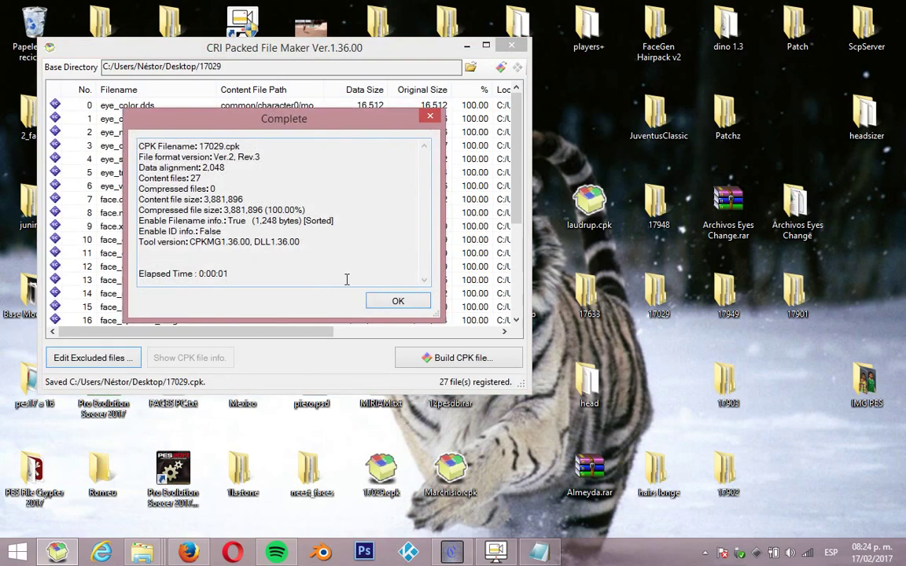
{"action": "left_click", "coordinate": [397, 302]}
{"action": "left_click", "coordinate": [467, 45]}
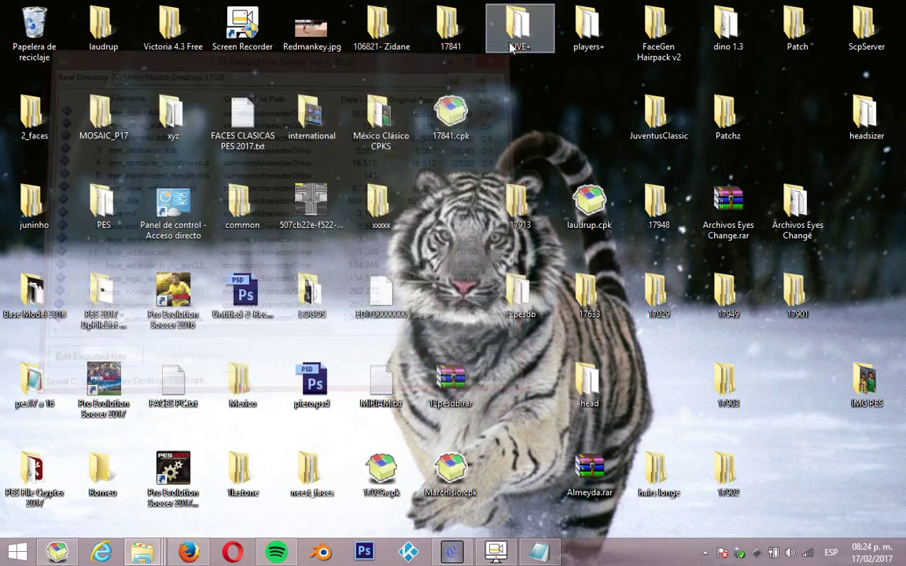
{"action": "right_click", "coordinate": [383, 471]}
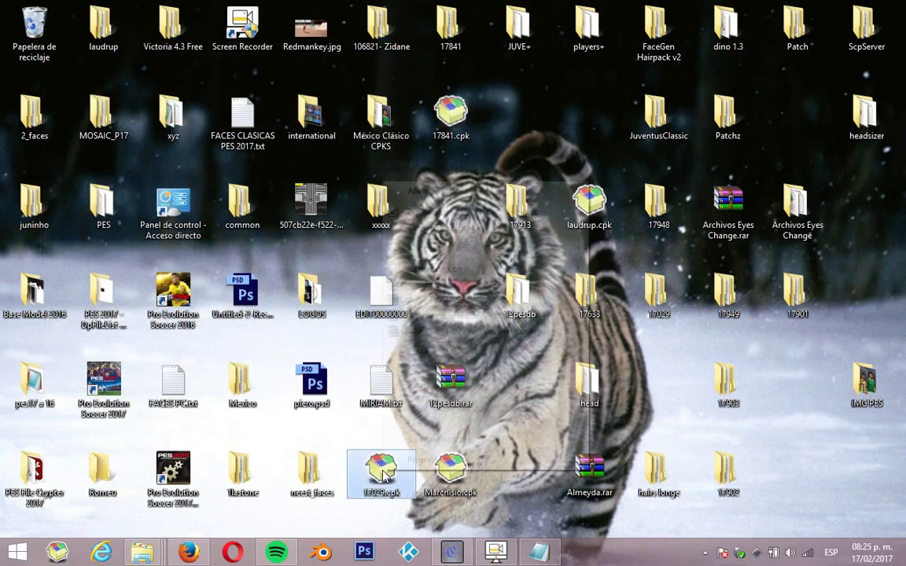
{"action": "left_click", "coordinate": [422, 374]}
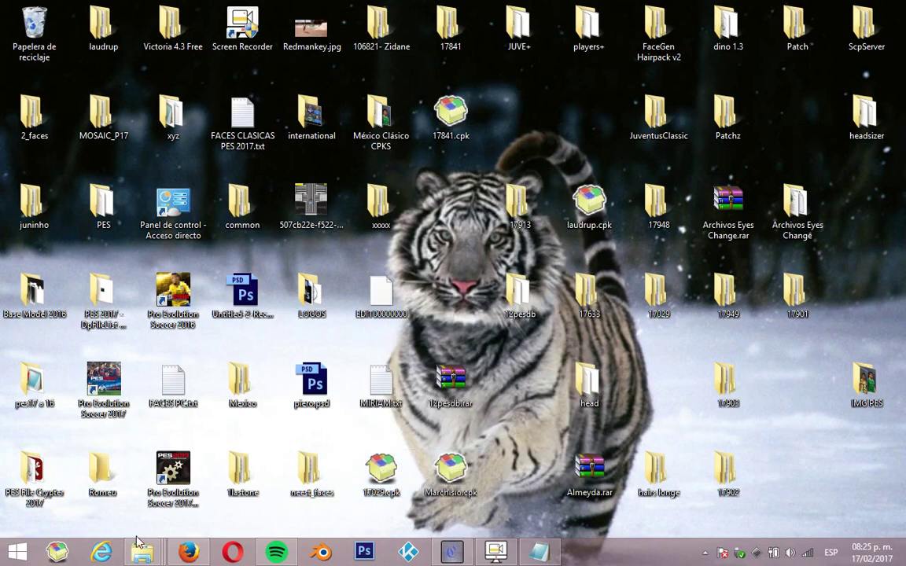
Reopen CRI Packed File Maker and load the desktop folder neest_faces as the base directory
{"action": "left_click", "coordinate": [58, 552]}
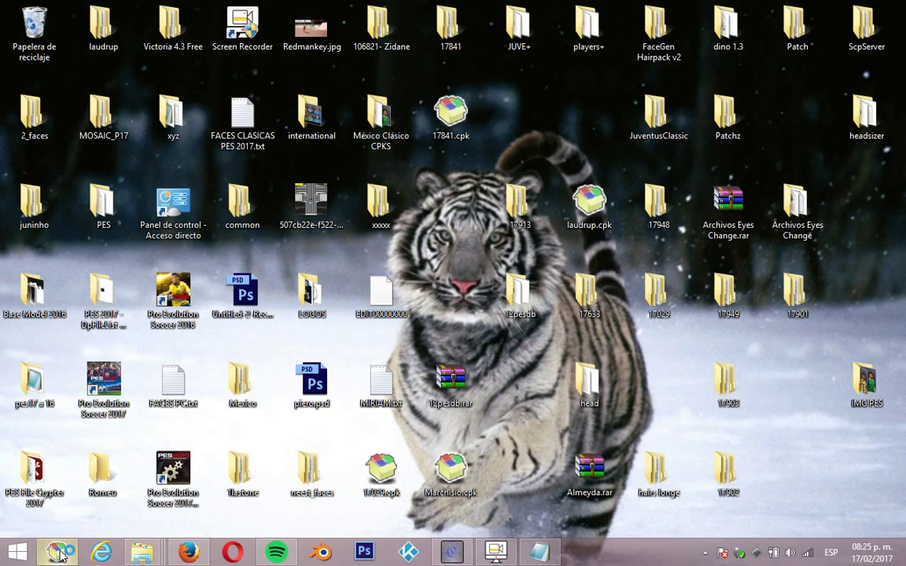
{"action": "left_click", "coordinate": [525, 124]}
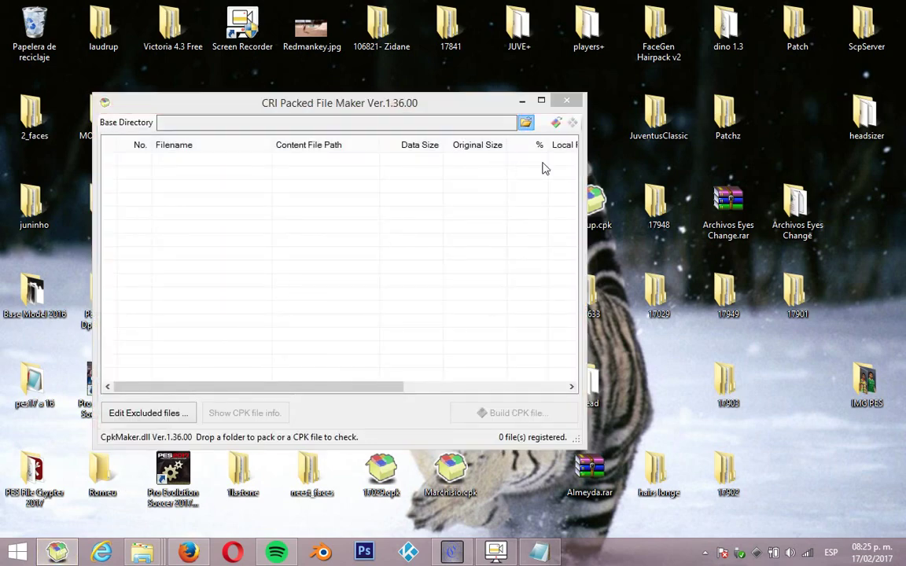
{"action": "left_click_drag", "start_coordinate": [599, 358], "coordinate": [600, 359]}
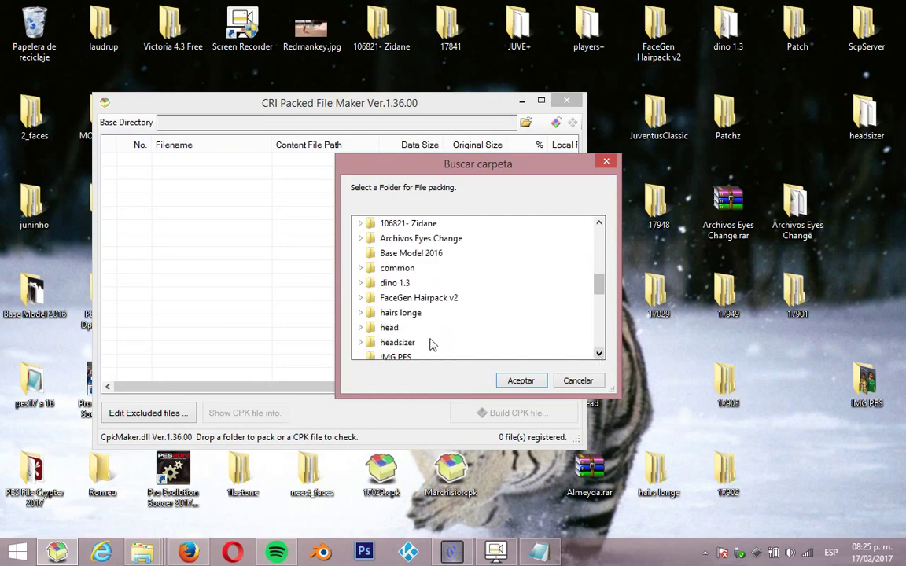
{"action": "left_click", "coordinate": [417, 341]}
{"action": "scroll", "coordinate": [386, 352], "scroll_direction": "down", "scroll_amount": 5}
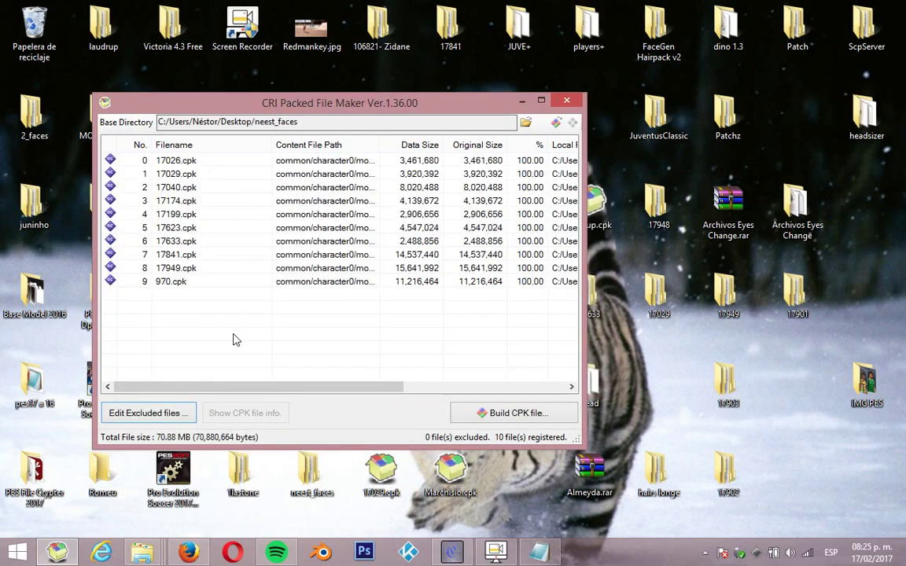
Build the neest_faces folder into neest_faces.cpk on the desktop with the default settings and close the packing tool
{"action": "left_click", "coordinate": [478, 420]}
{"action": "left_click", "coordinate": [372, 343]}
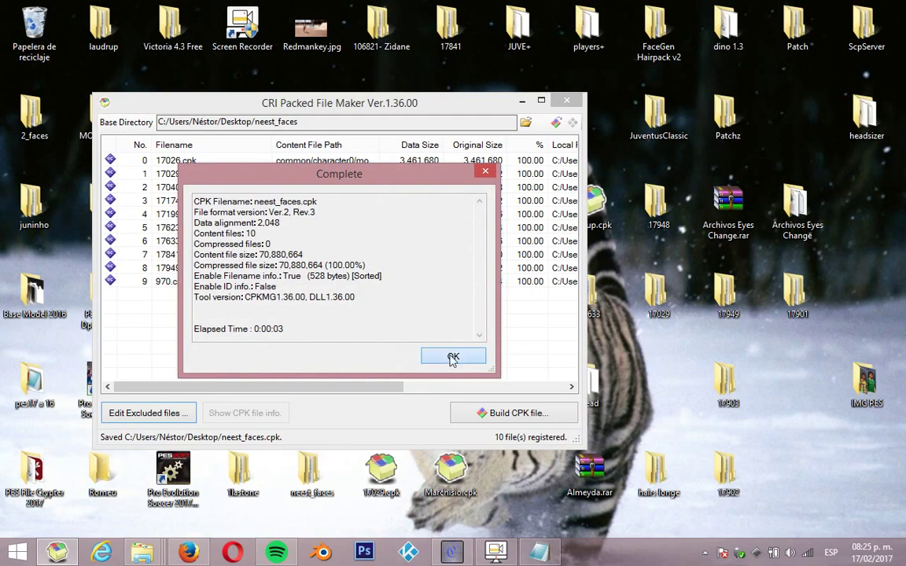
{"action": "left_click", "coordinate": [453, 358]}
{"action": "left_click", "coordinate": [566, 99]}
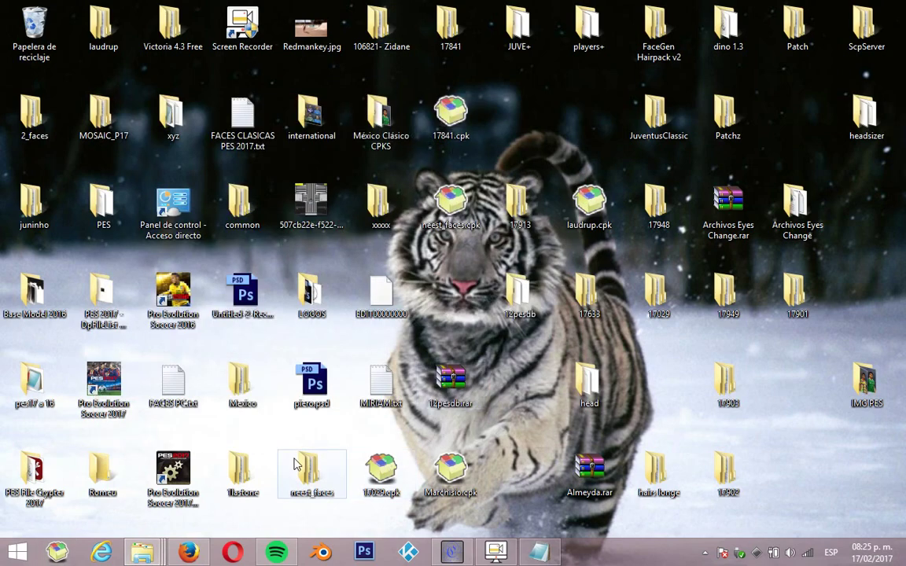
Move neest_faces.cpk from the desktop into the Pro Evolution Soccer 2017 download folder, replacing the existing file, and return to the parent folder
{"action": "right_click", "coordinate": [459, 211]}
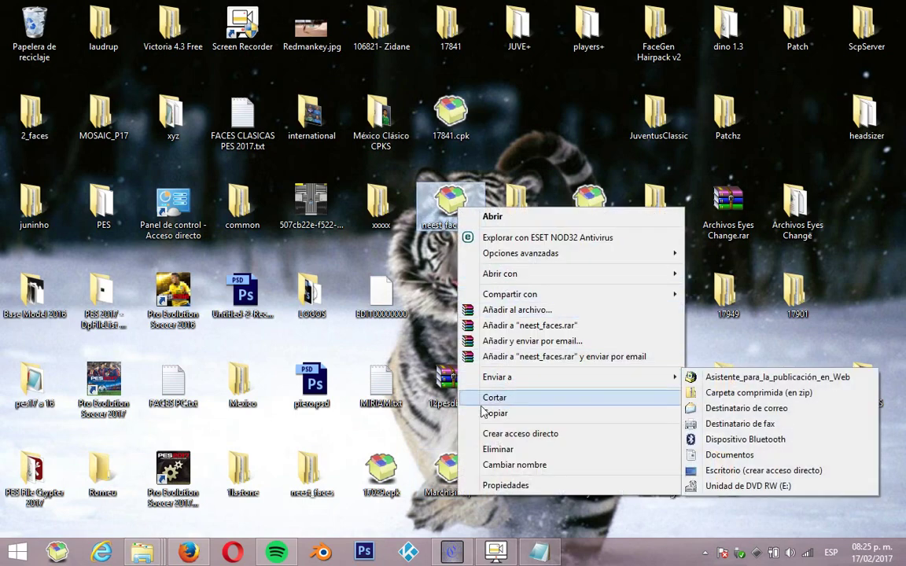
{"action": "left_click", "coordinate": [481, 401]}
{"action": "left_click", "coordinate": [146, 554]}
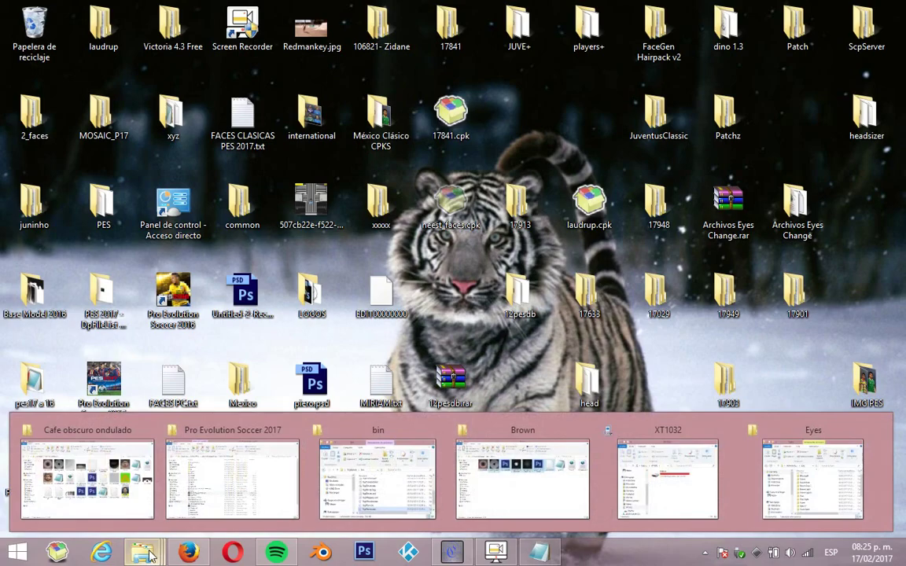
{"action": "left_click", "coordinate": [253, 470]}
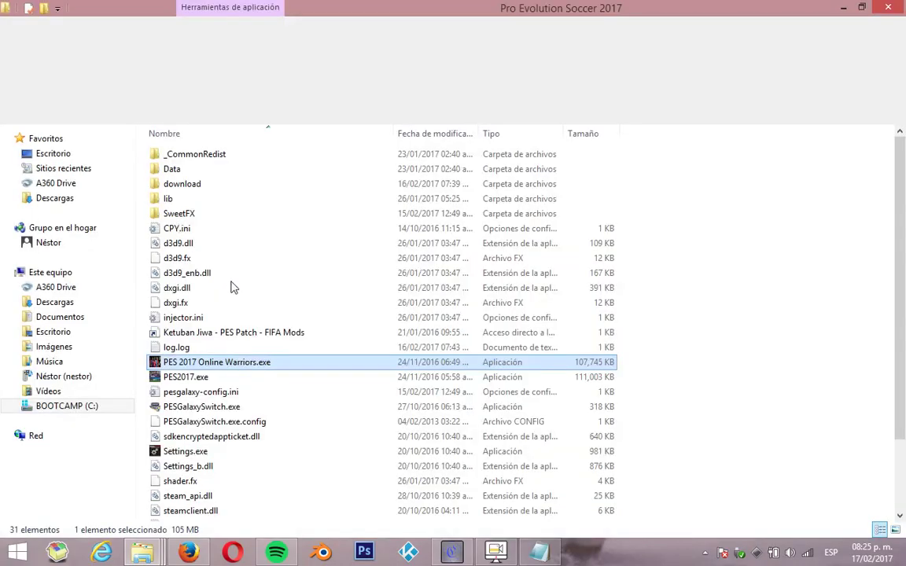
{"action": "left_click", "coordinate": [261, 185]}
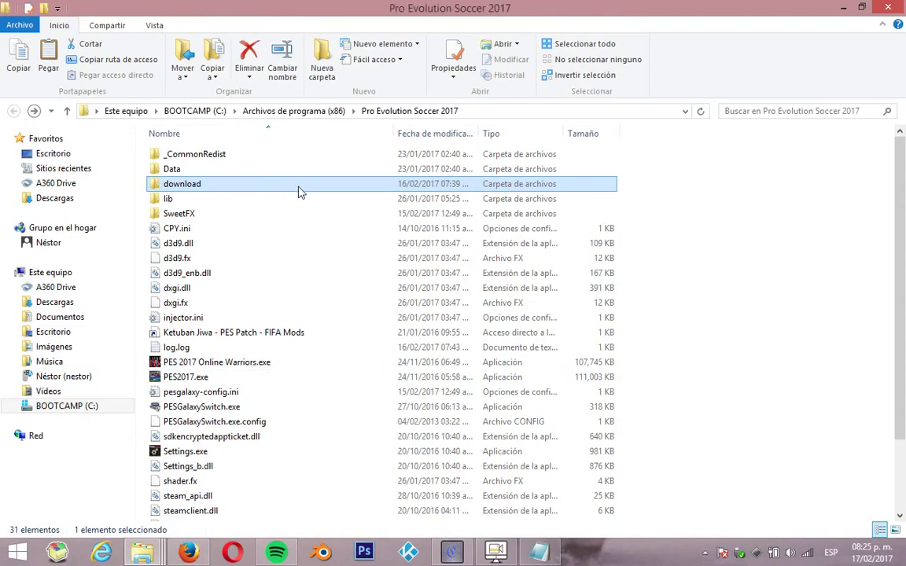
{"action": "double_click", "coordinate": [309, 192]}
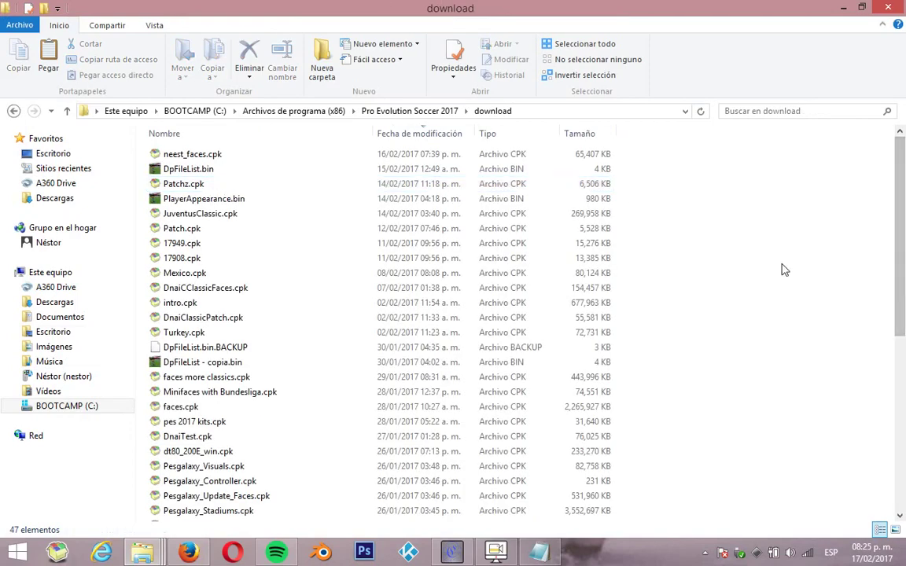
{"action": "right_click", "coordinate": [784, 270]}
{"action": "left_click", "coordinate": [756, 360]}
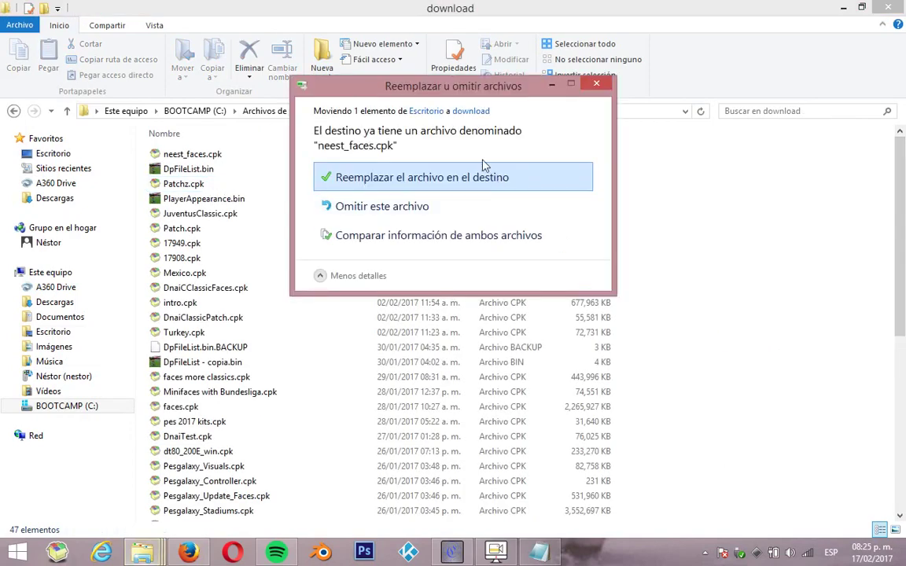
{"action": "left_click", "coordinate": [528, 181]}
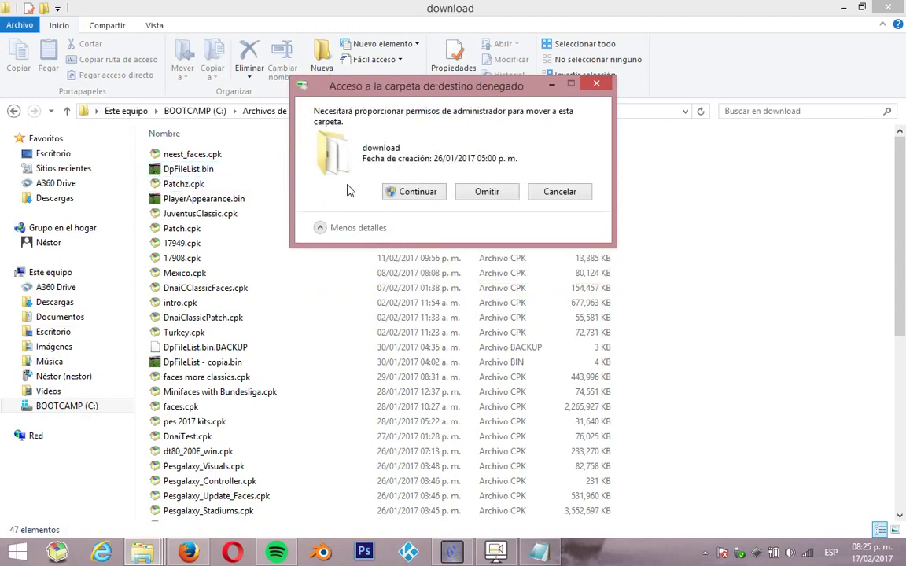
{"action": "left_click", "coordinate": [415, 191]}
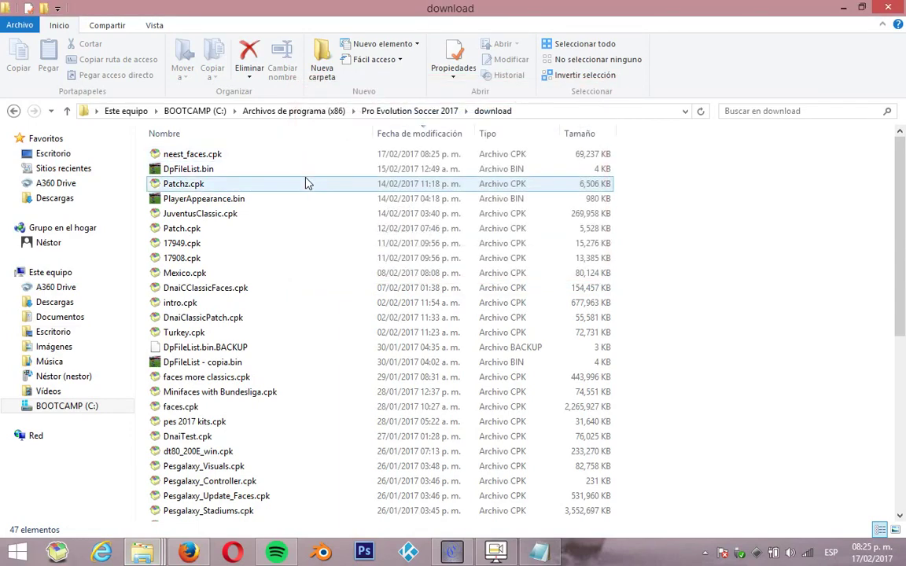
{"action": "left_click", "coordinate": [13, 114]}
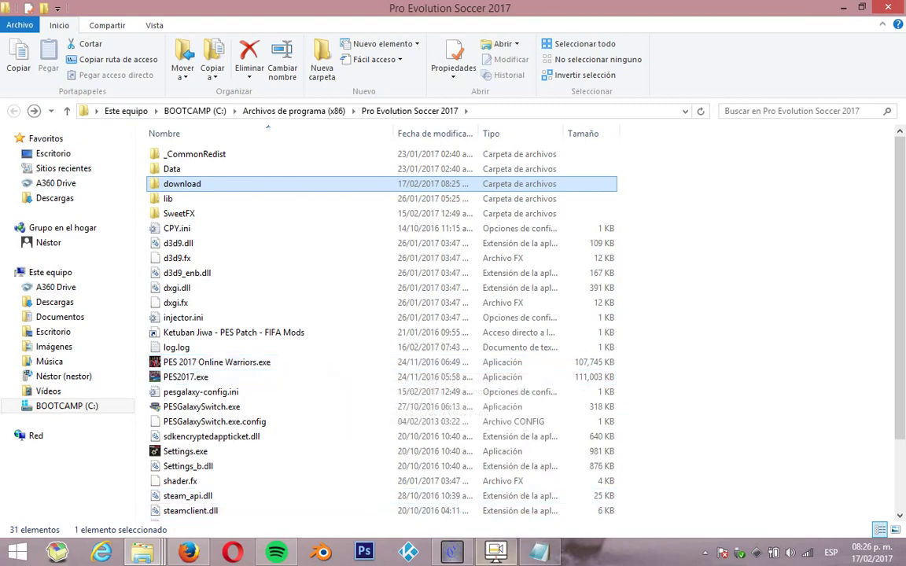
Switch to the screen recorder and set its capture mode to the game screen
{"action": "left_click", "coordinate": [499, 553]}
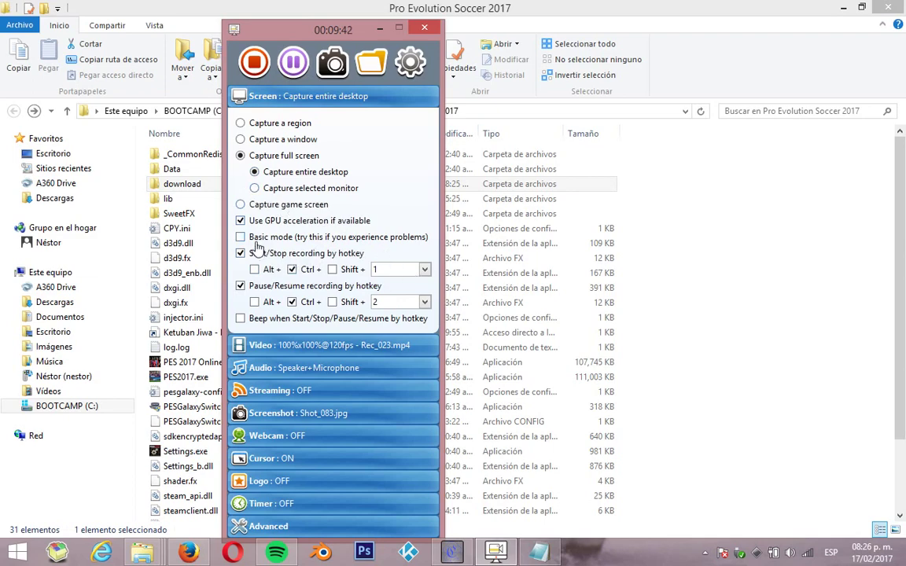
{"action": "left_click", "coordinate": [241, 204]}
{"action": "left_click", "coordinate": [293, 61]}
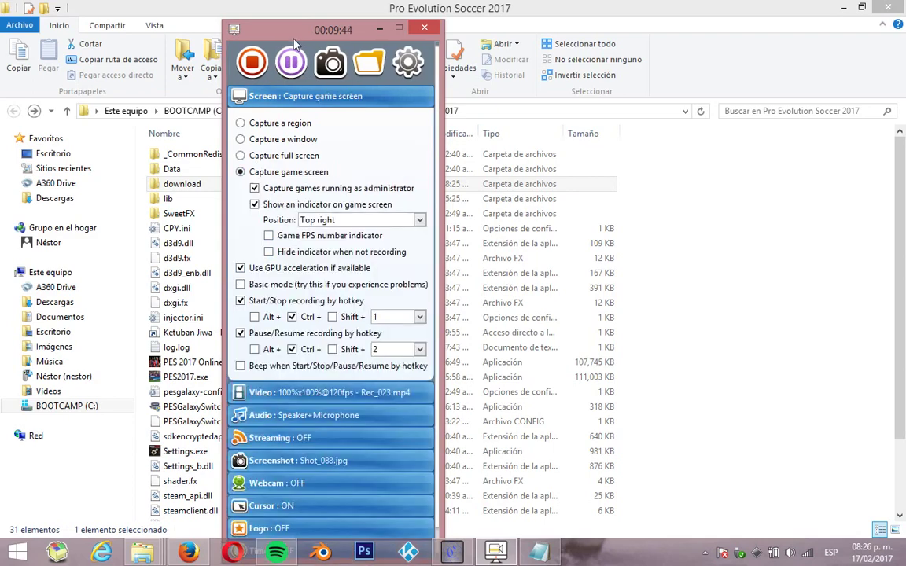
{"action": "left_click_drag", "start_coordinate": [290, 36], "coordinate": [320, 35]}
Run PES 2017 Online Warriors.exe as administrator from the Pro Evolution Soccer 2017 folder and minimize the folder window
{"action": "left_click", "coordinate": [271, 362]}
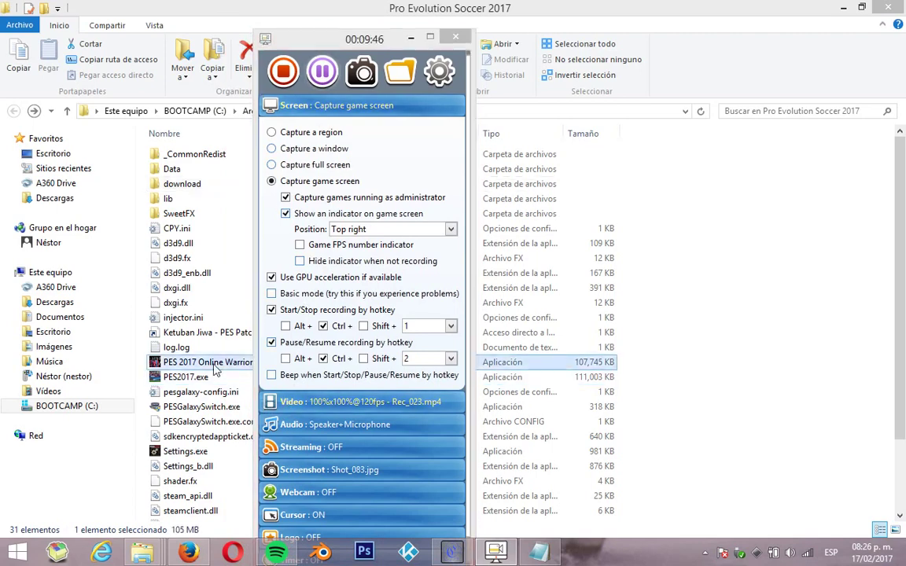
{"action": "right_click", "coordinate": [286, 379]}
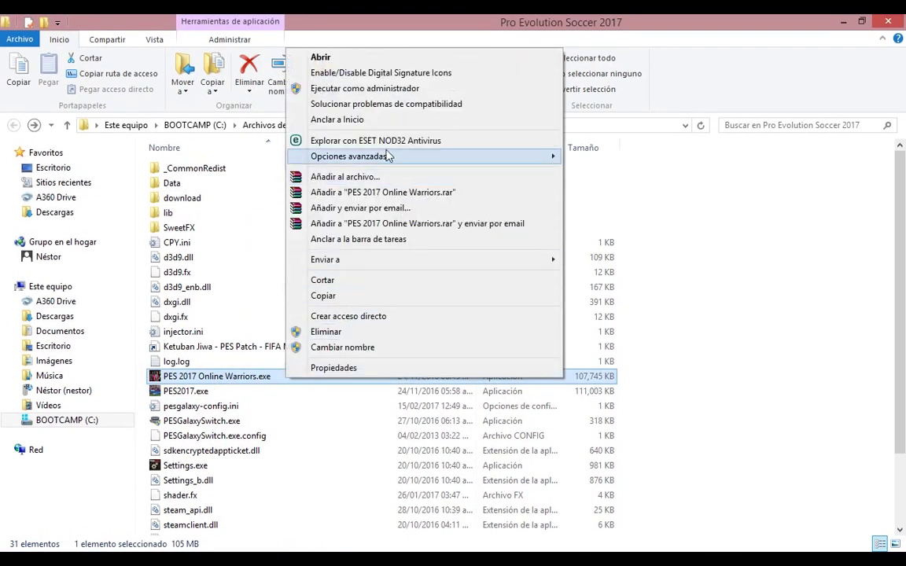
{"action": "left_click", "coordinate": [394, 90]}
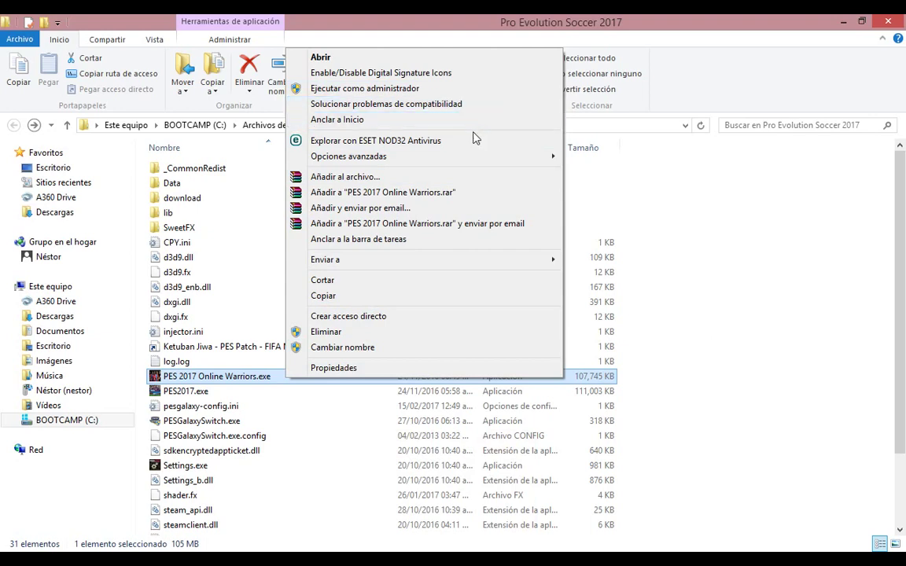
{"action": "left_click", "coordinate": [504, 89]}
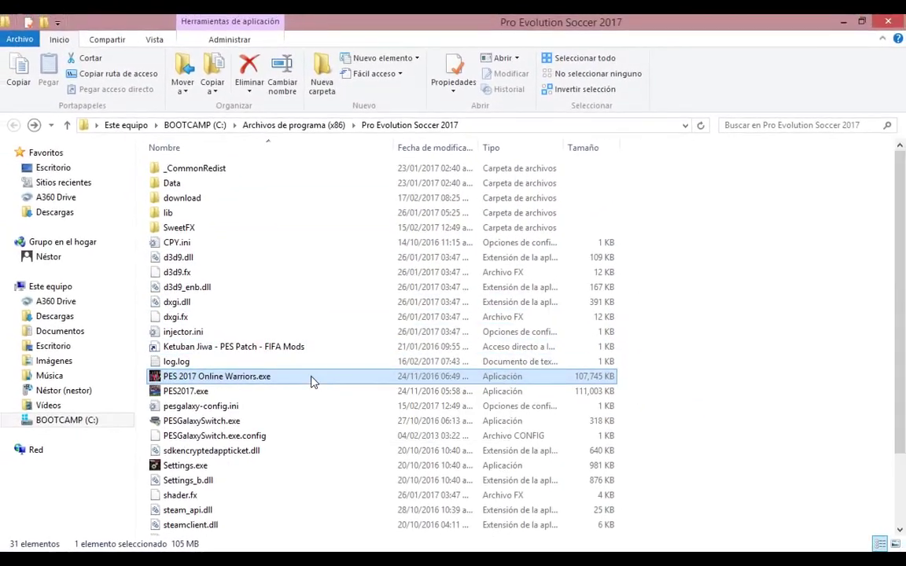
{"action": "right_click", "coordinate": [312, 376]}
{"action": "left_click", "coordinate": [474, 74]}
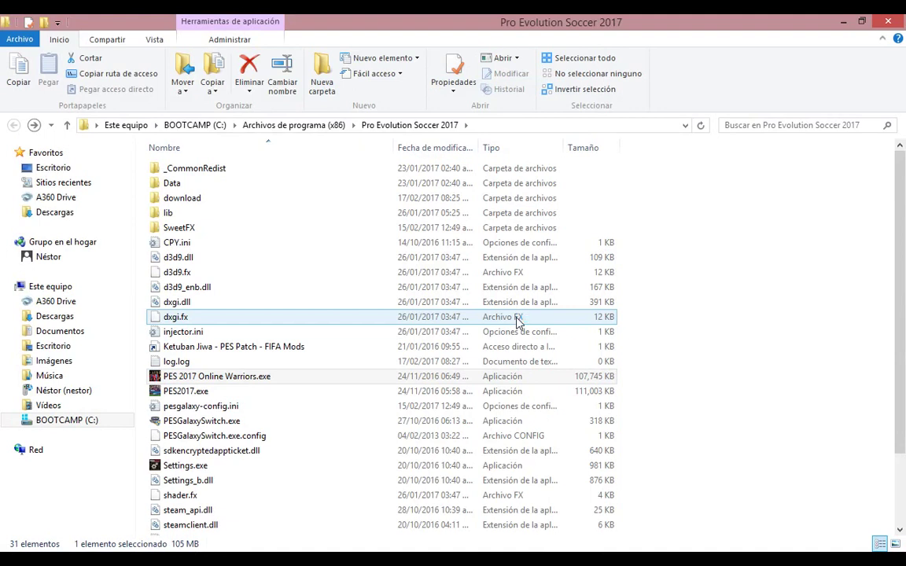
{"action": "left_click", "coordinate": [845, 22]}
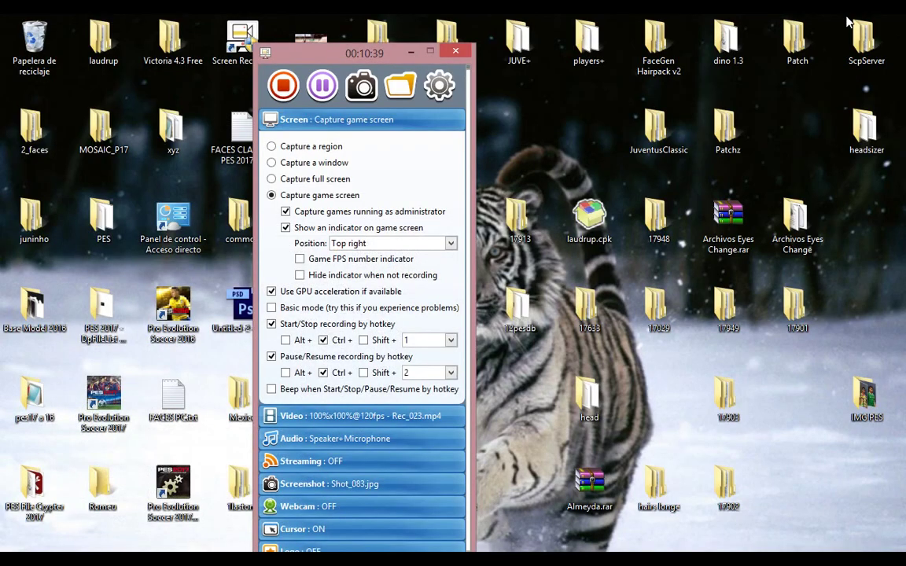